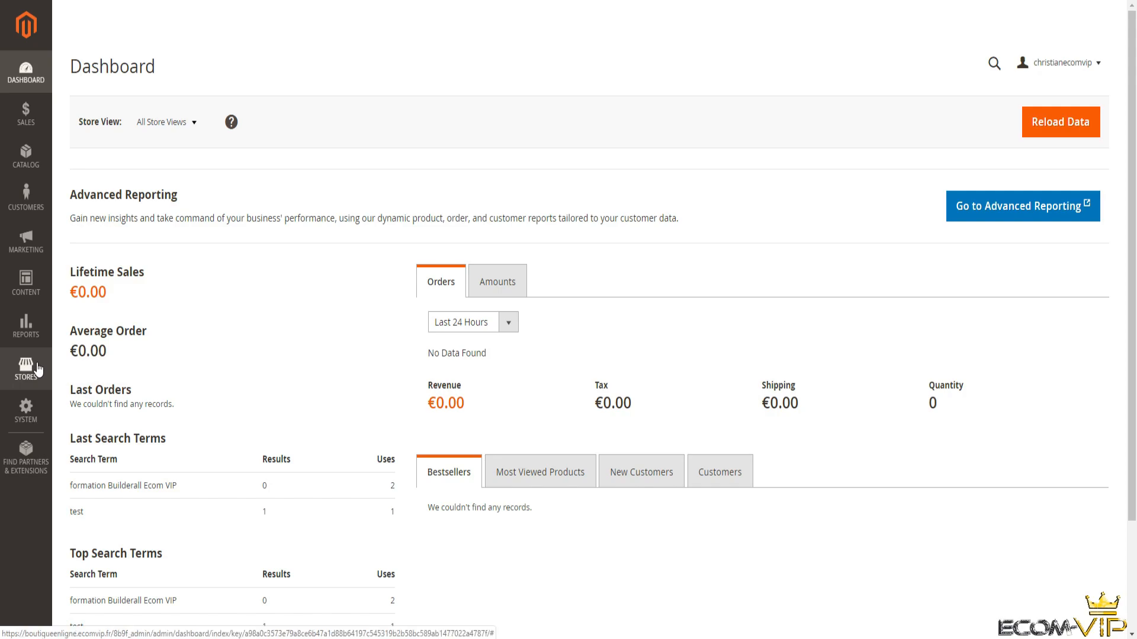
Open the Shipping Settings in the Sales section of the store configuration
{"action": "left_click", "coordinate": [38, 369]}
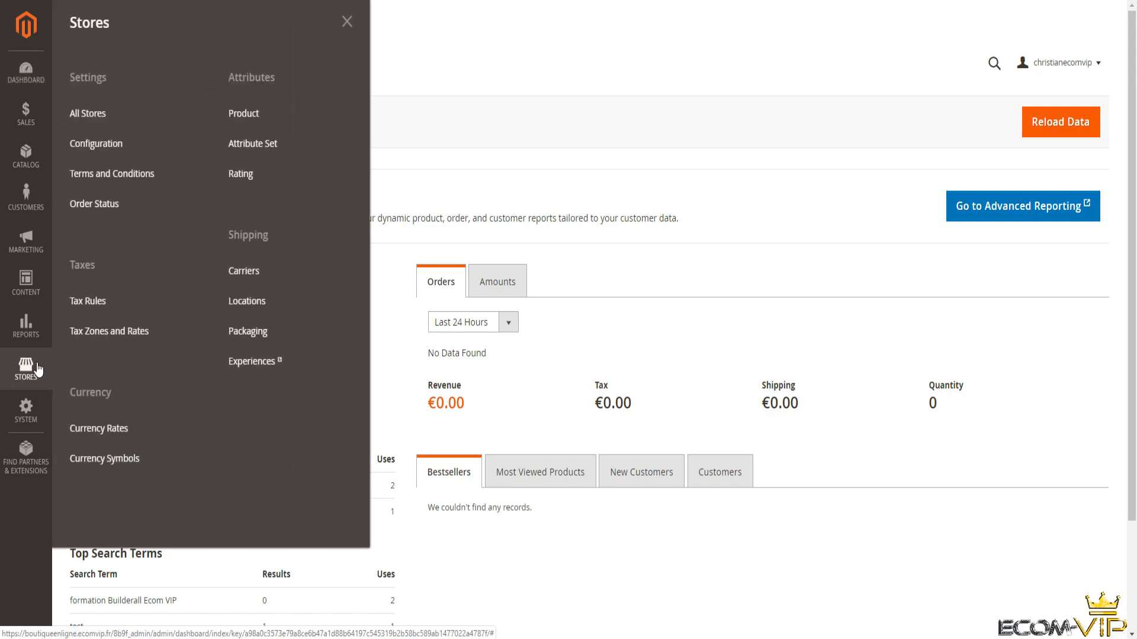
{"action": "left_click", "coordinate": [120, 145]}
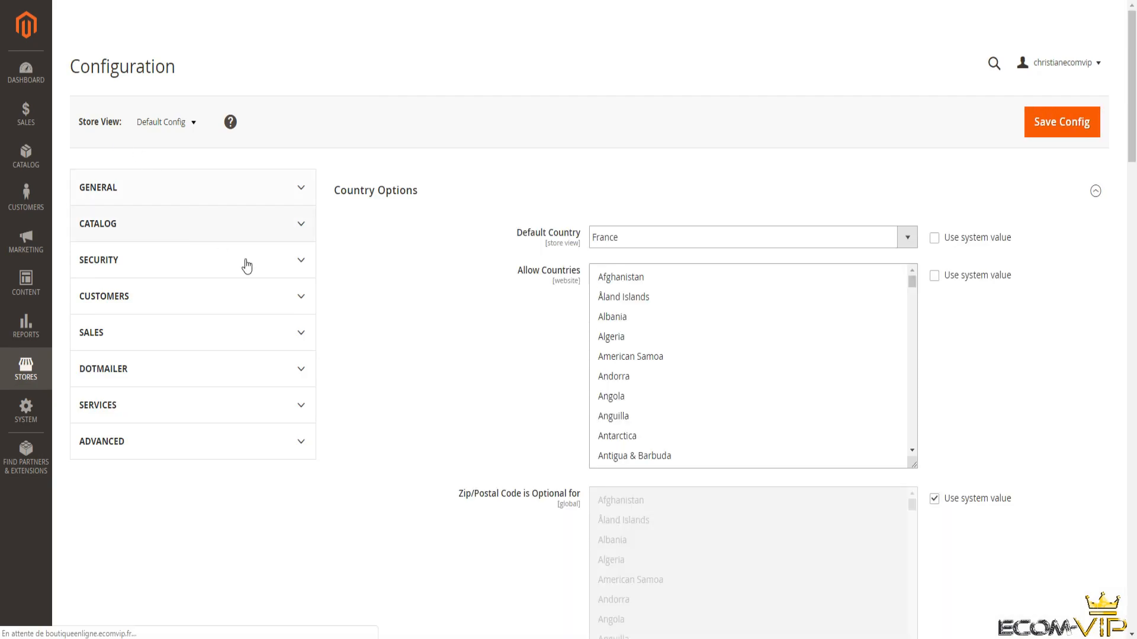
{"action": "scroll", "coordinate": [282, 307], "scroll_direction": "down", "scroll_amount": 4}
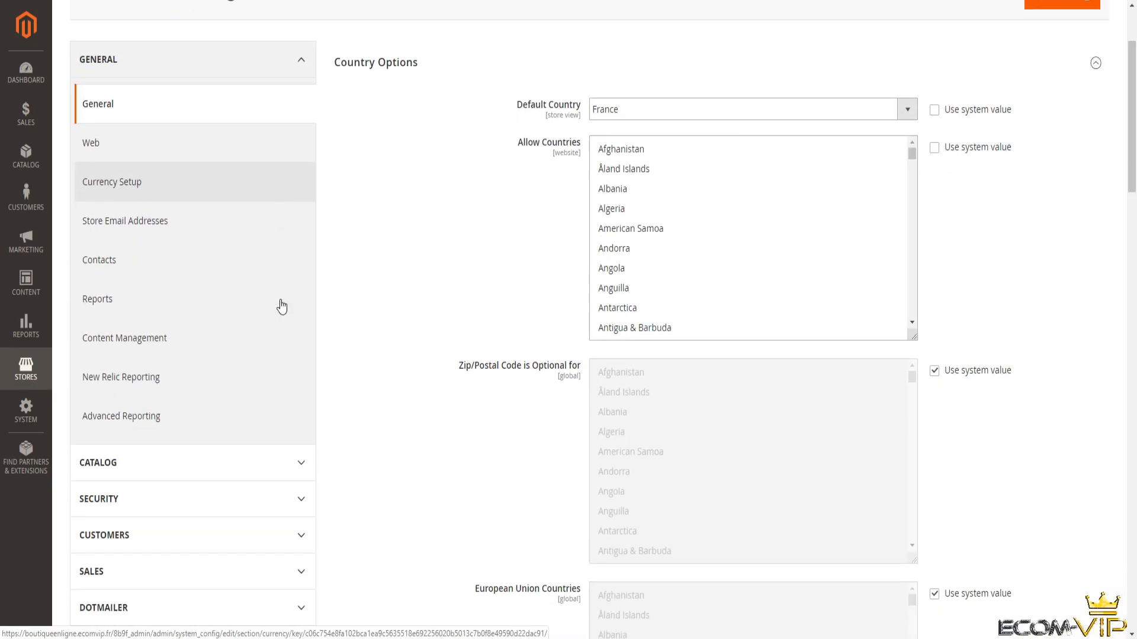
{"action": "scroll", "coordinate": [288, 450], "scroll_direction": "down", "scroll_amount": 1}
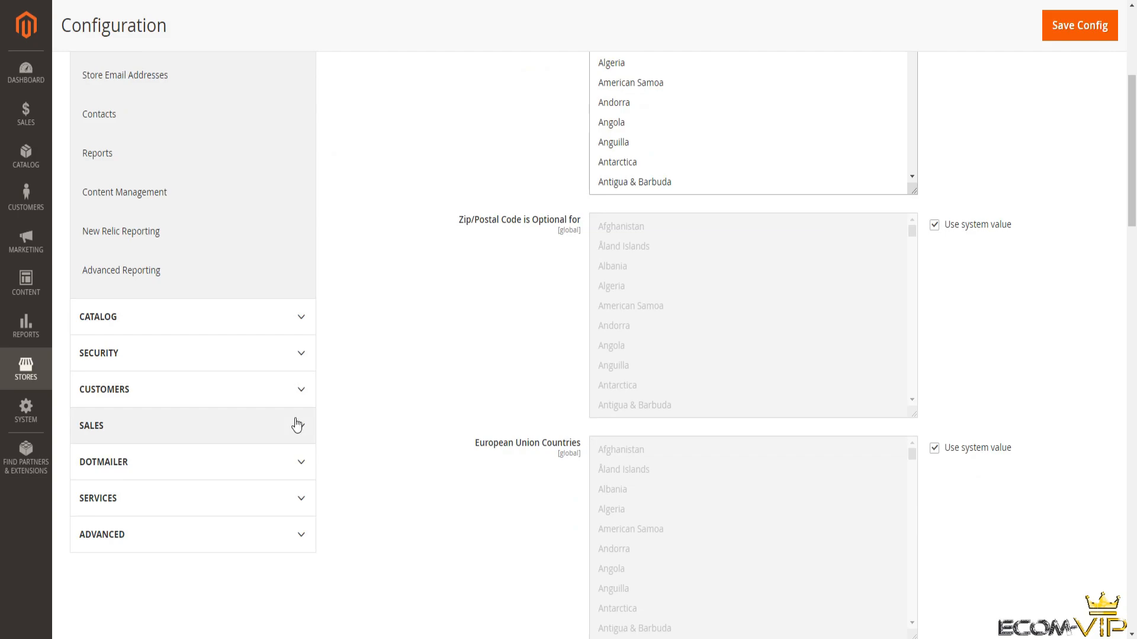
{"action": "left_click", "coordinate": [294, 427]}
{"action": "scroll", "coordinate": [292, 427], "scroll_direction": "down", "scroll_amount": 5}
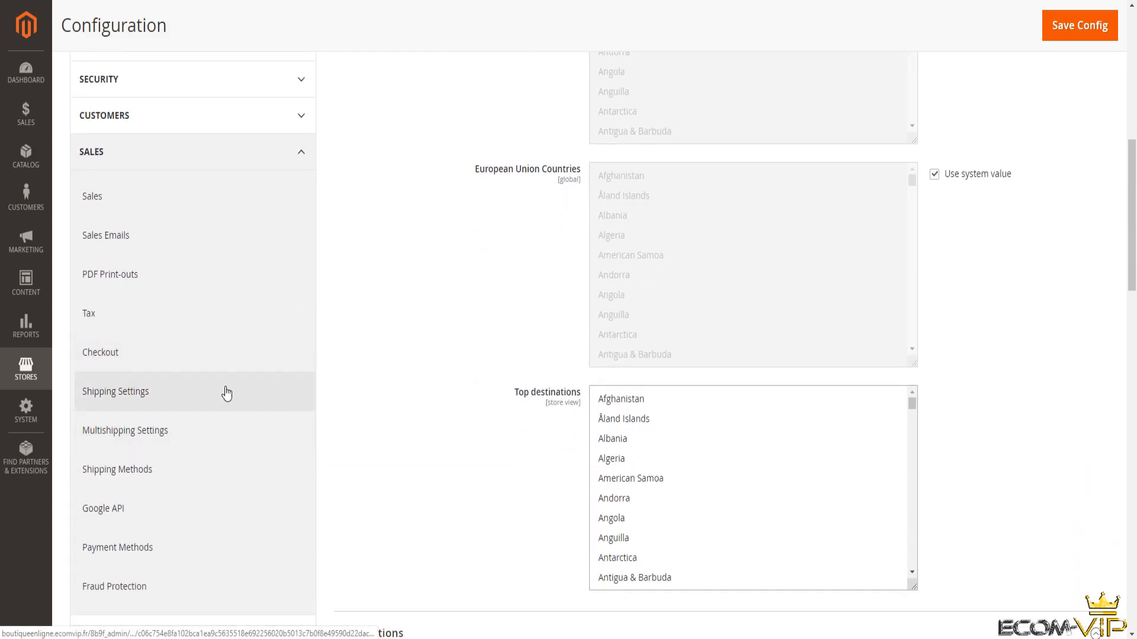
{"action": "left_click", "coordinate": [227, 393]}
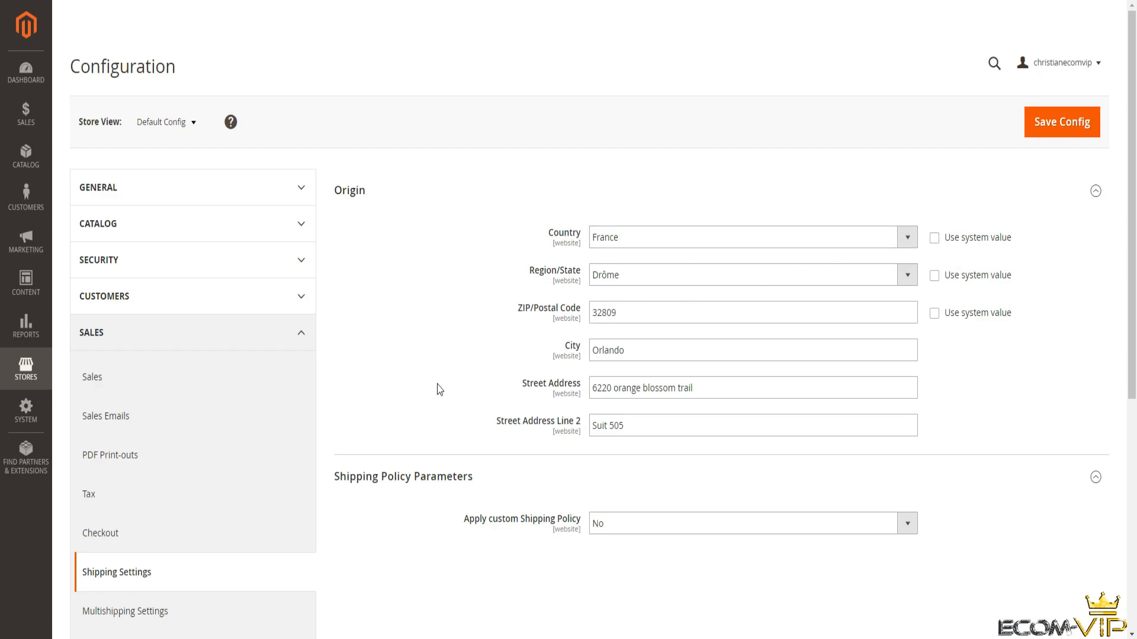
View the Multishipping Settings and open the Shipping Methods configuration
{"action": "scroll", "coordinate": [297, 396], "scroll_direction": "down", "scroll_amount": 2}
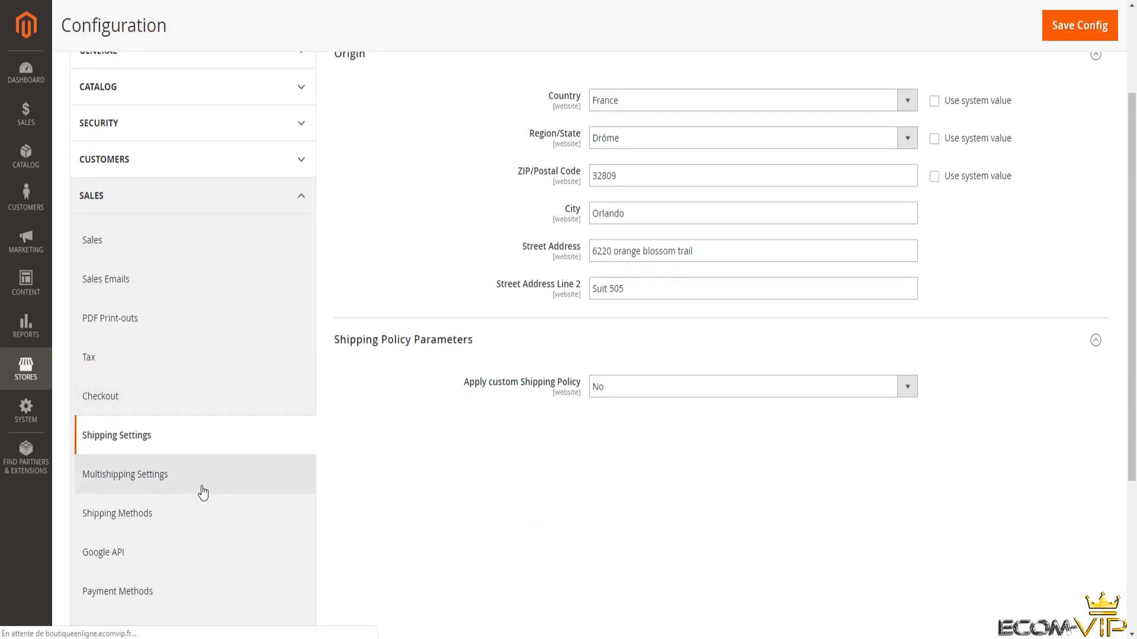
{"action": "left_click", "coordinate": [203, 492]}
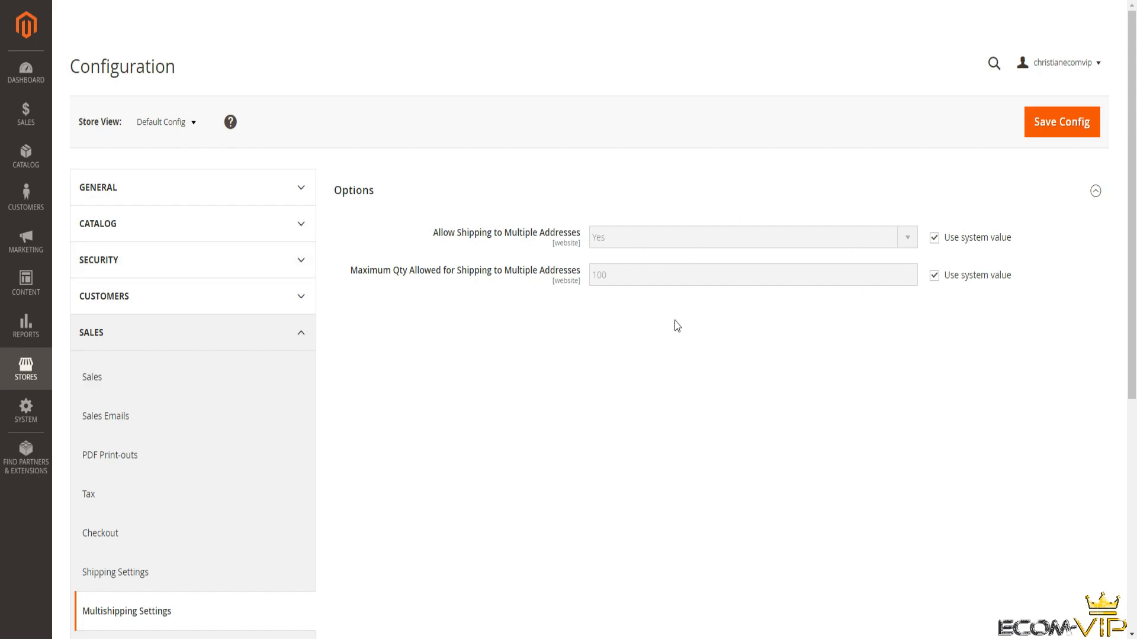
{"action": "scroll", "coordinate": [226, 398], "scroll_direction": "down", "scroll_amount": 3}
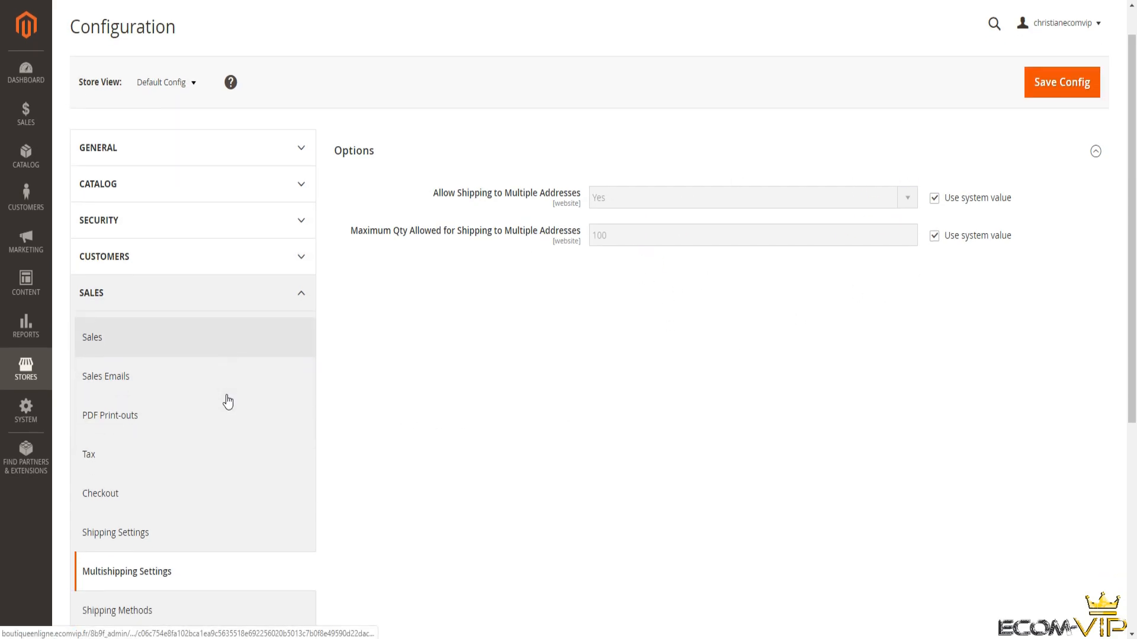
{"action": "left_click", "coordinate": [172, 517]}
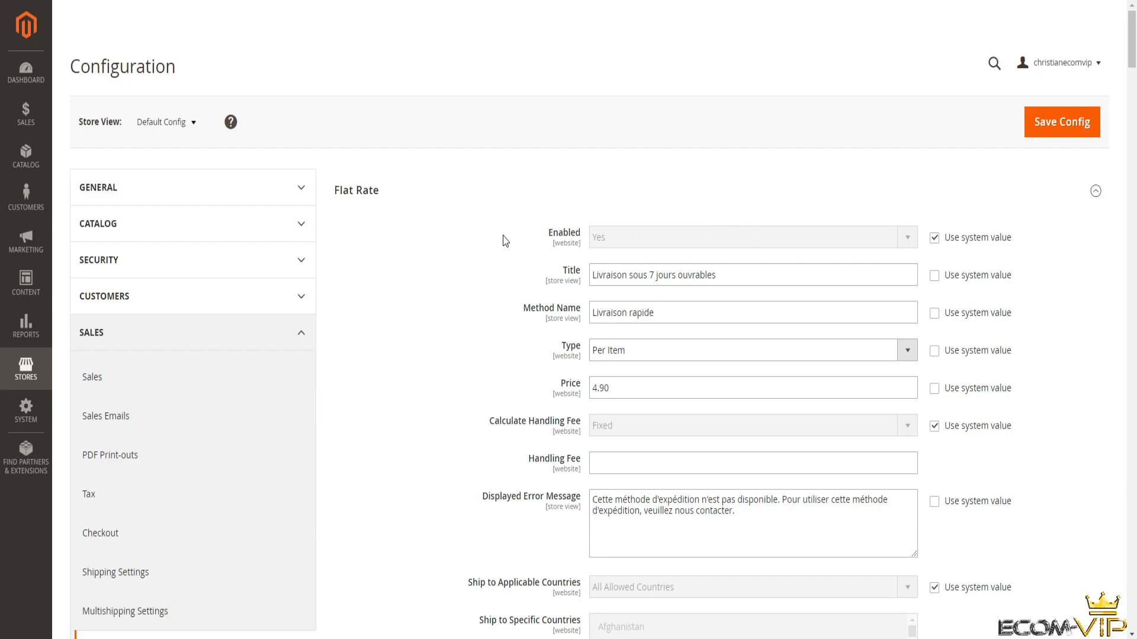
Review the main Flat Rate fields and choose Per Item as the Flat Rate type
{"action": "scroll", "coordinate": [812, 254], "scroll_direction": "down", "scroll_amount": 4}
{"action": "scroll", "coordinate": [773, 147], "scroll_direction": "up", "scroll_amount": 2}
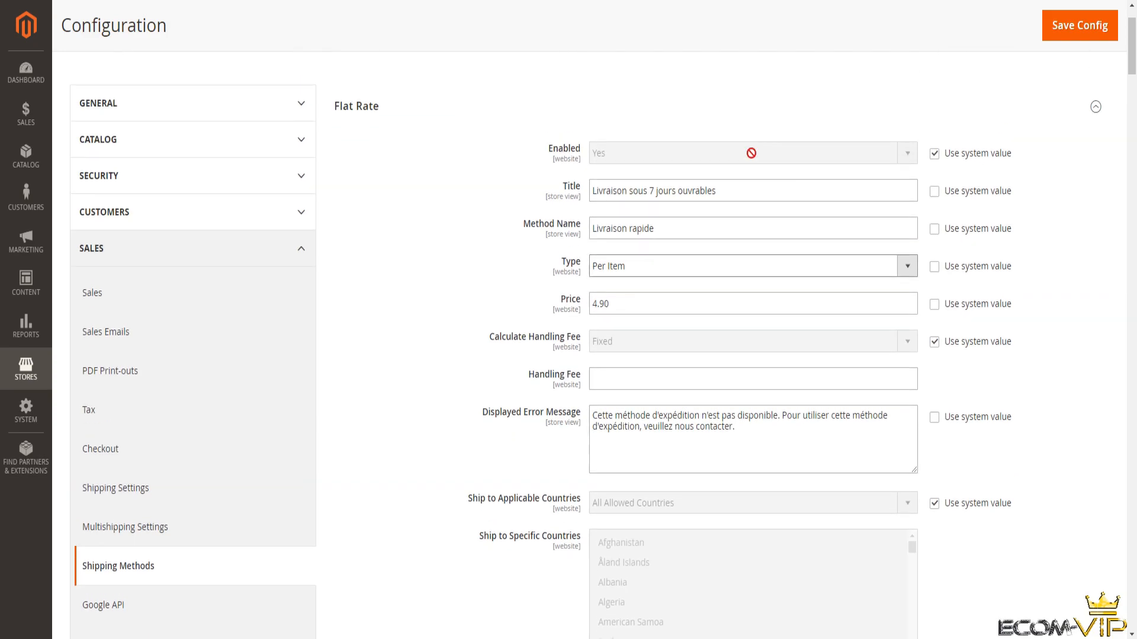
{"action": "scroll", "coordinate": [773, 148], "scroll_direction": "up", "scroll_amount": 2}
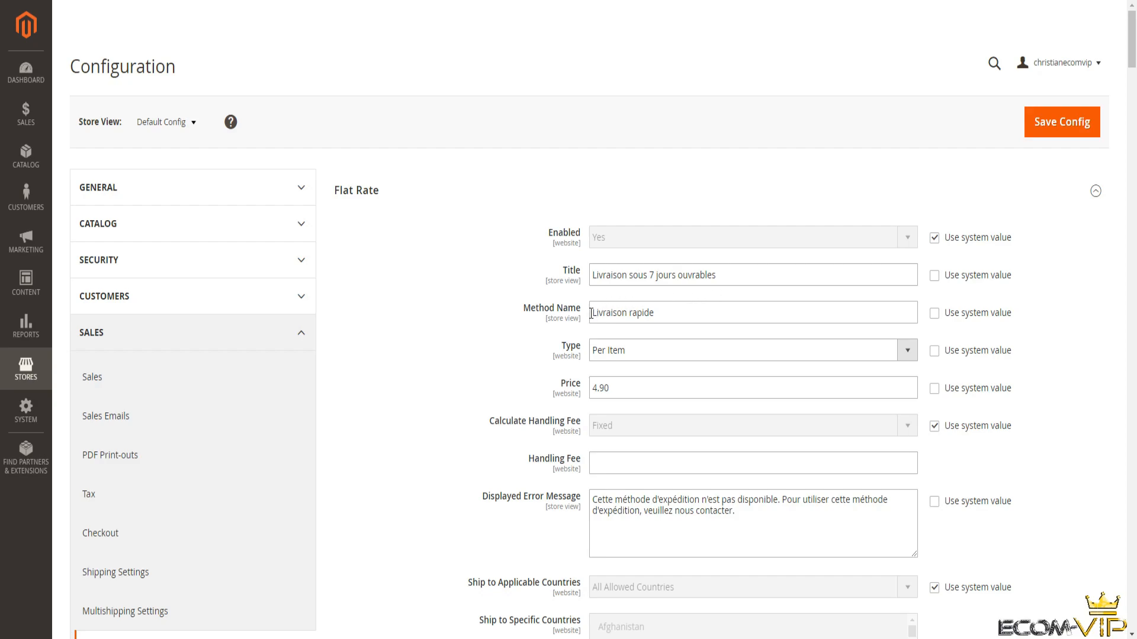
{"action": "left_click", "coordinate": [908, 353]}
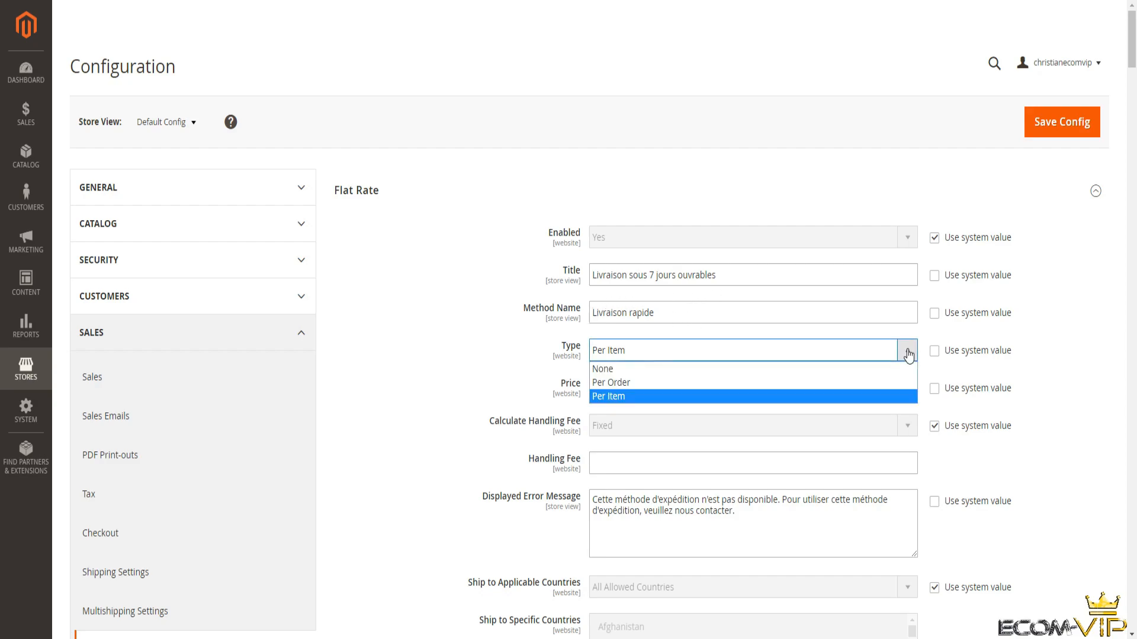
{"action": "left_click", "coordinate": [794, 396]}
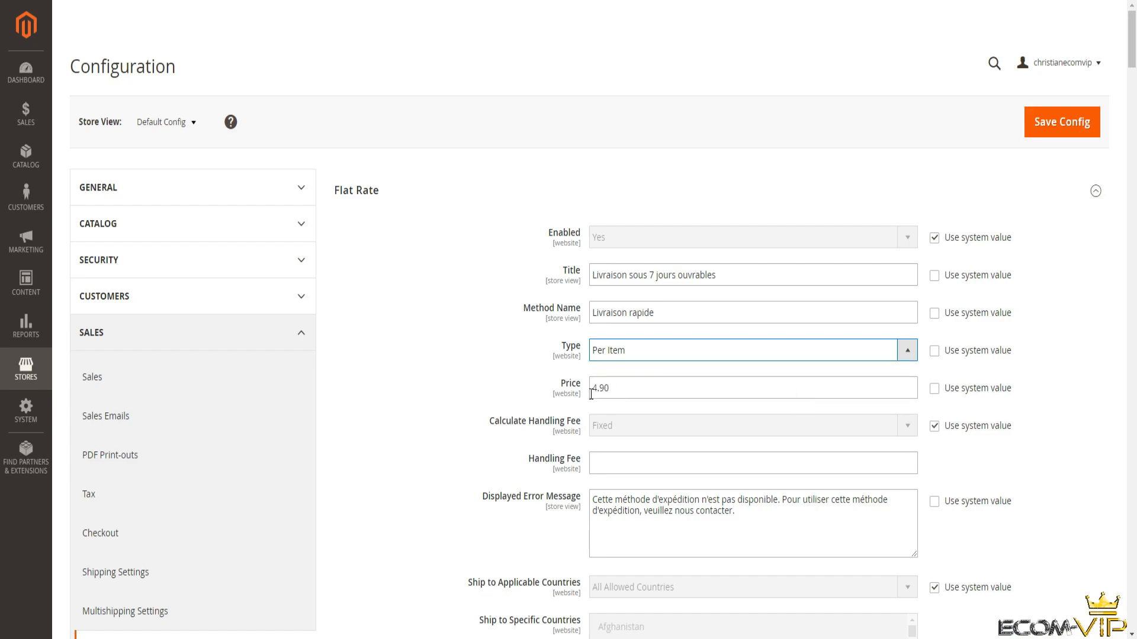
Check the Flat Rate handling fee calculation options by overriding the system value, and restore the system value
{"action": "left_click", "coordinate": [935, 425]}
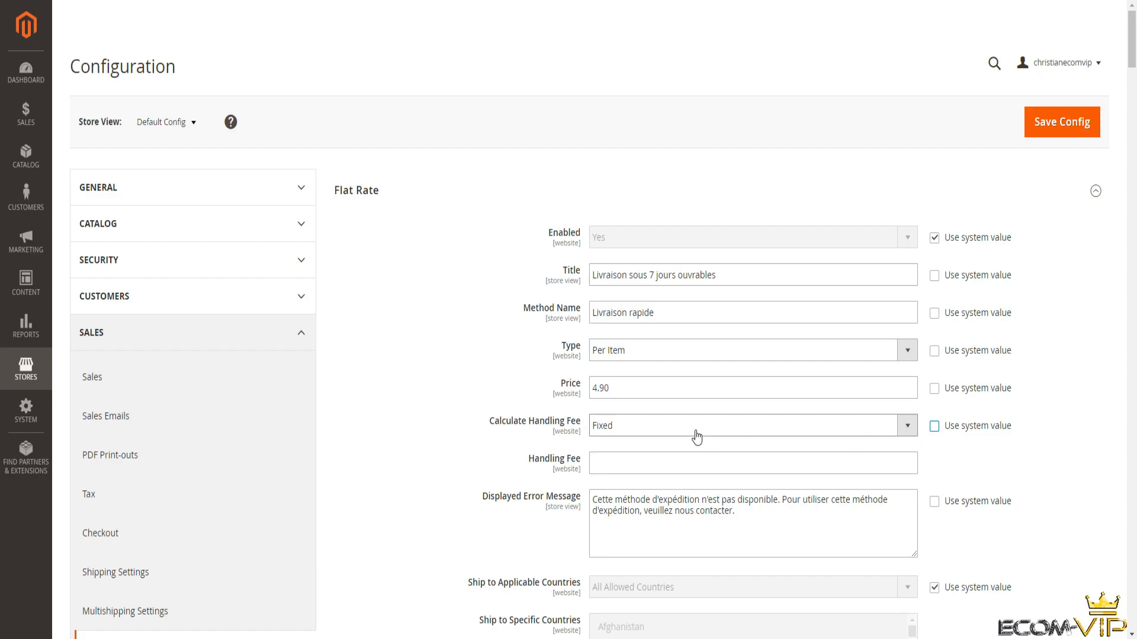
{"action": "left_click", "coordinate": [908, 427]}
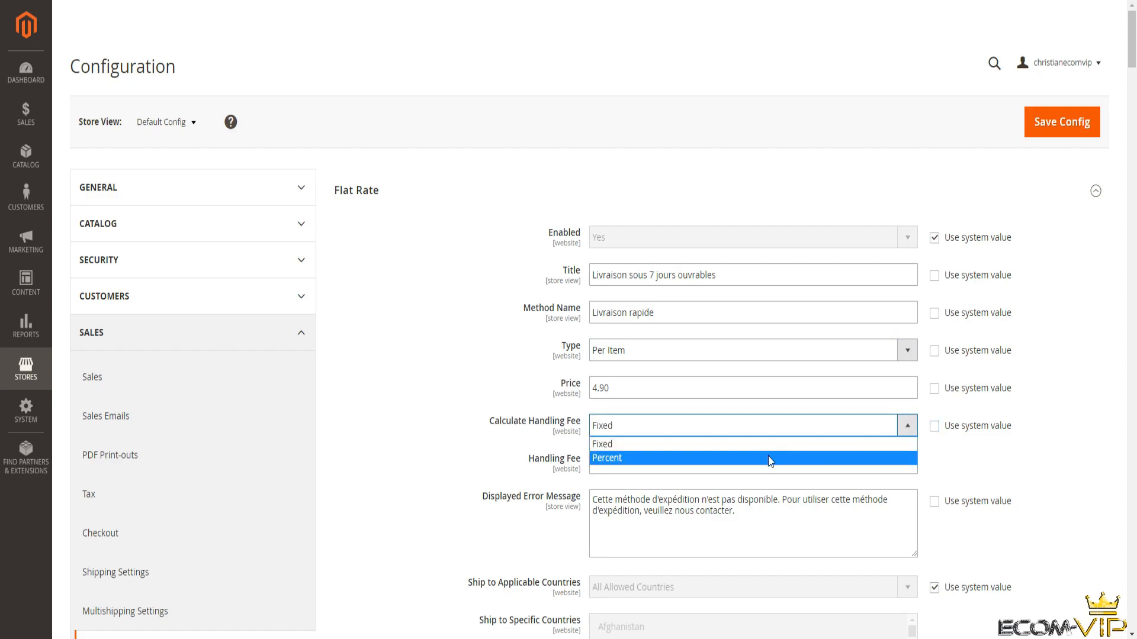
{"action": "left_click", "coordinate": [905, 443]}
{"action": "left_click", "coordinate": [934, 427]}
Examine the remaining Flat Rate settings, including the error message, applicable countries, method visibility and sort order
{"action": "scroll", "coordinate": [522, 368], "scroll_direction": "down", "scroll_amount": 2}
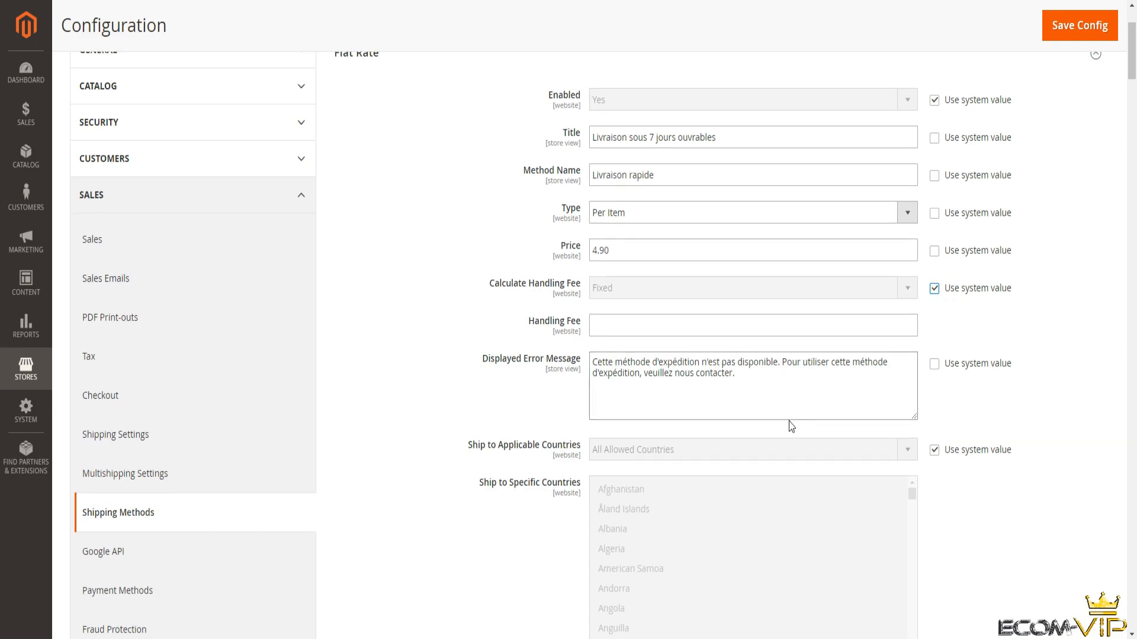
{"action": "scroll", "coordinate": [791, 421], "scroll_direction": "down", "scroll_amount": 2}
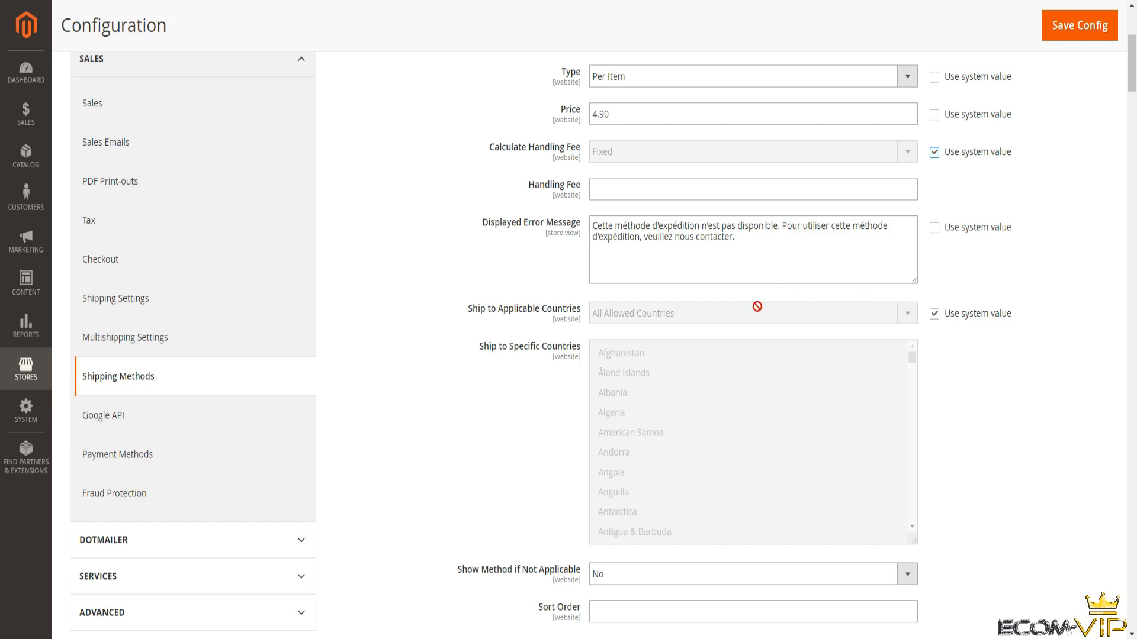
{"action": "scroll", "coordinate": [734, 394], "scroll_direction": "up", "scroll_amount": 3}
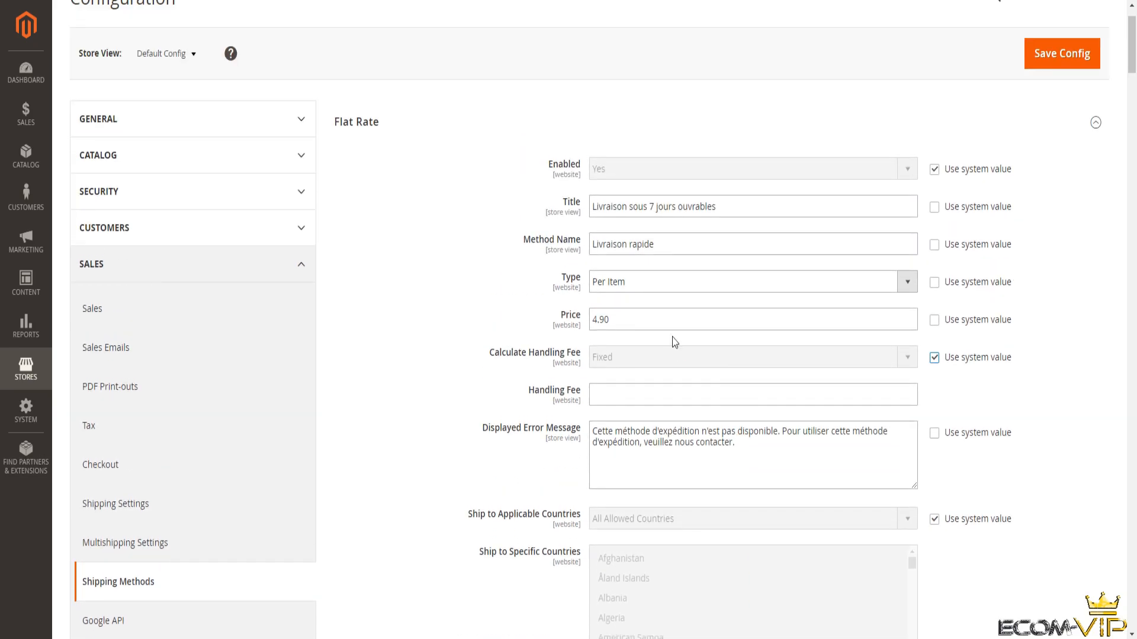
{"action": "scroll", "coordinate": [787, 409], "scroll_direction": "down", "scroll_amount": 3}
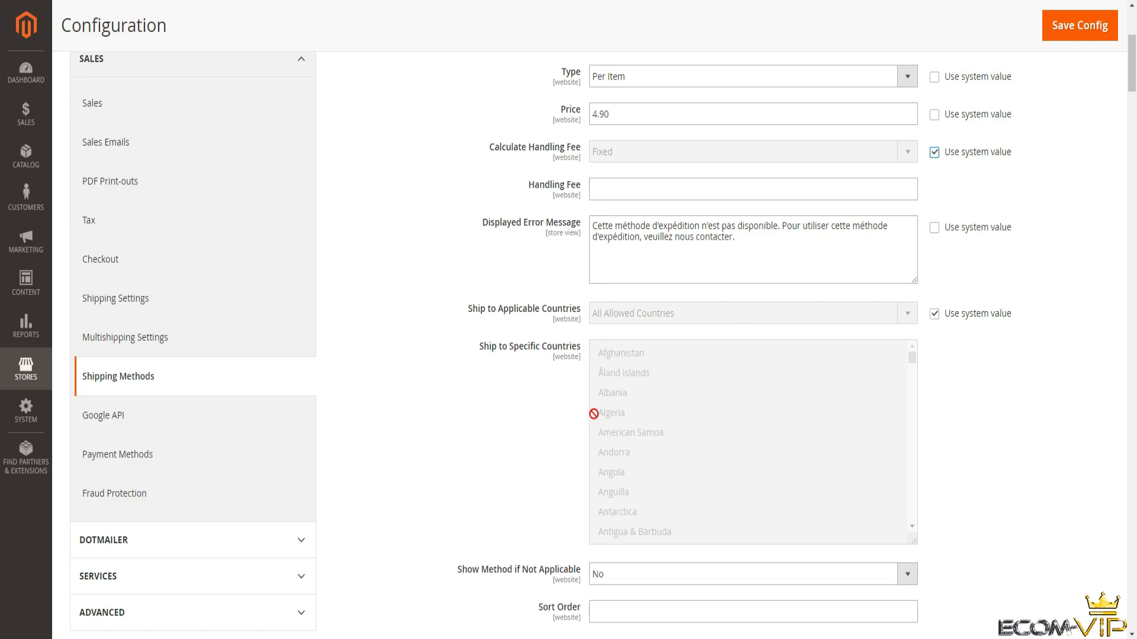
{"action": "scroll", "coordinate": [794, 439], "scroll_direction": "down", "scroll_amount": 3}
{"action": "scroll", "coordinate": [1015, 500], "scroll_direction": "down", "scroll_amount": 3}
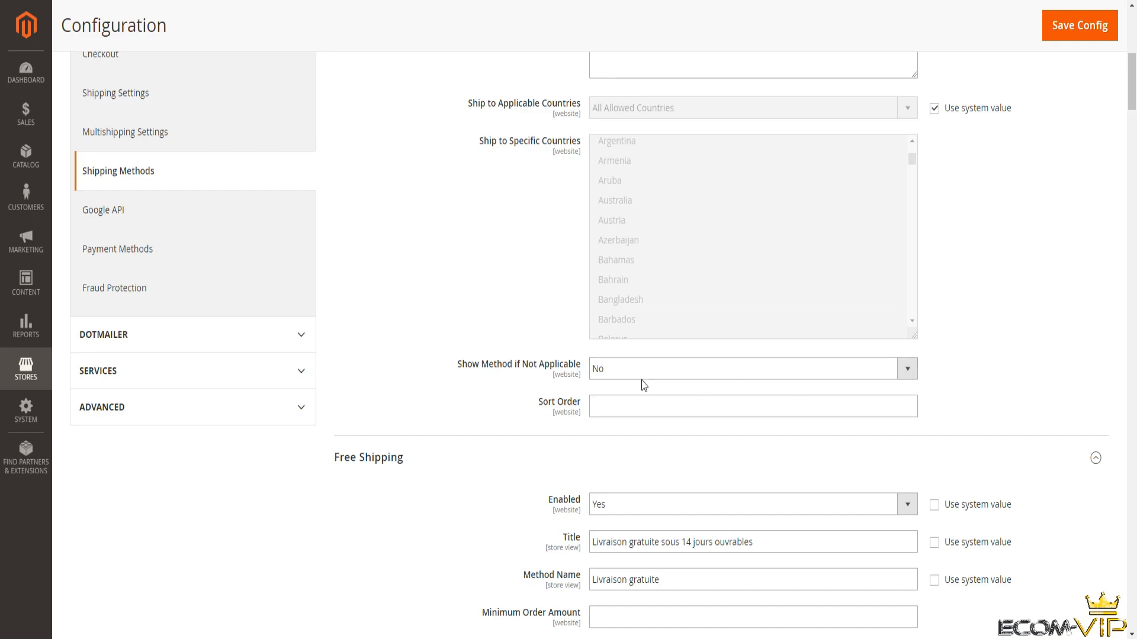
Examine the Free Shipping settings, including the title, method name, minimum order amount, error message and applicable countries
{"action": "scroll", "coordinate": [881, 413], "scroll_direction": "down", "scroll_amount": 3}
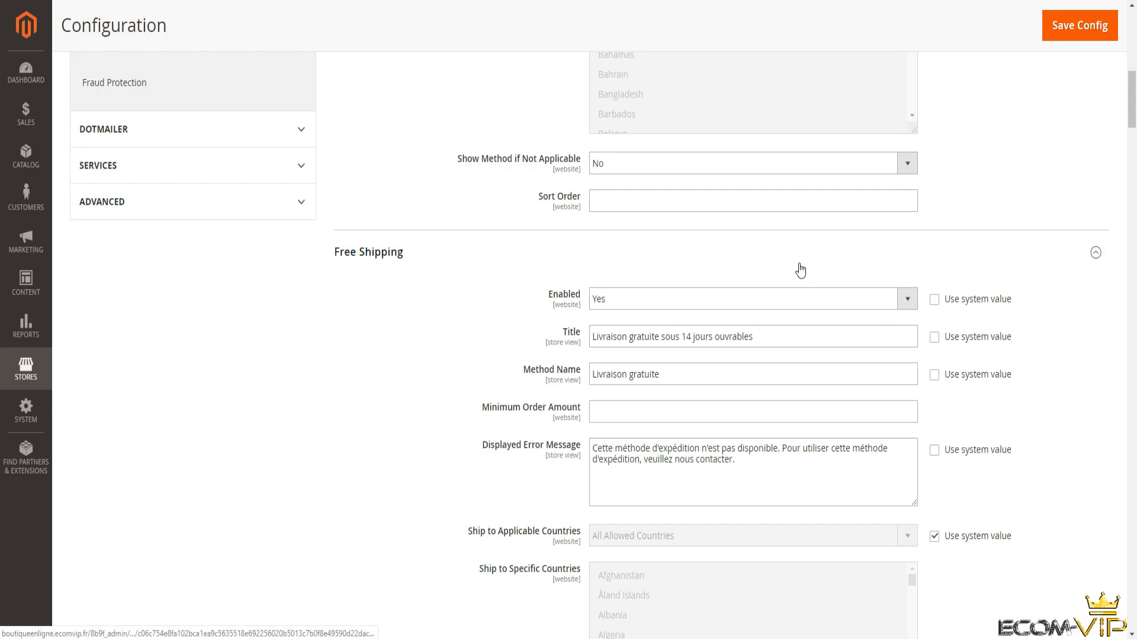
{"action": "scroll", "coordinate": [800, 270], "scroll_direction": "down", "scroll_amount": 3}
{"action": "scroll", "coordinate": [427, 172], "scroll_direction": "up", "scroll_amount": 4}
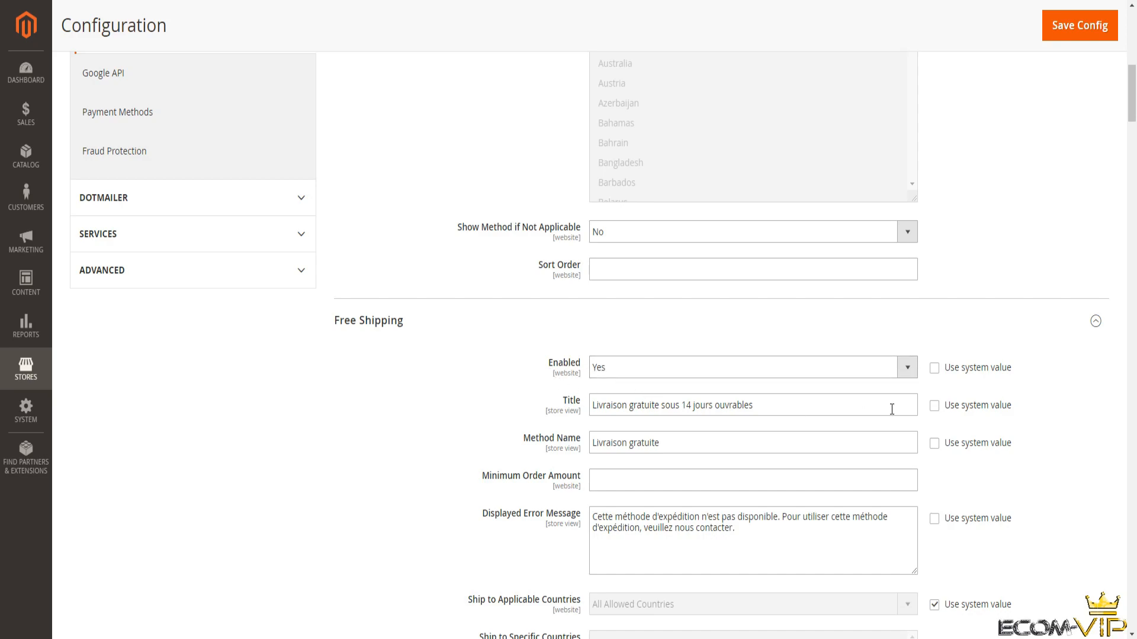
{"action": "scroll", "coordinate": [897, 397], "scroll_direction": "down", "scroll_amount": 2}
{"action": "scroll", "coordinate": [897, 397], "scroll_direction": "down", "scroll_amount": 2}
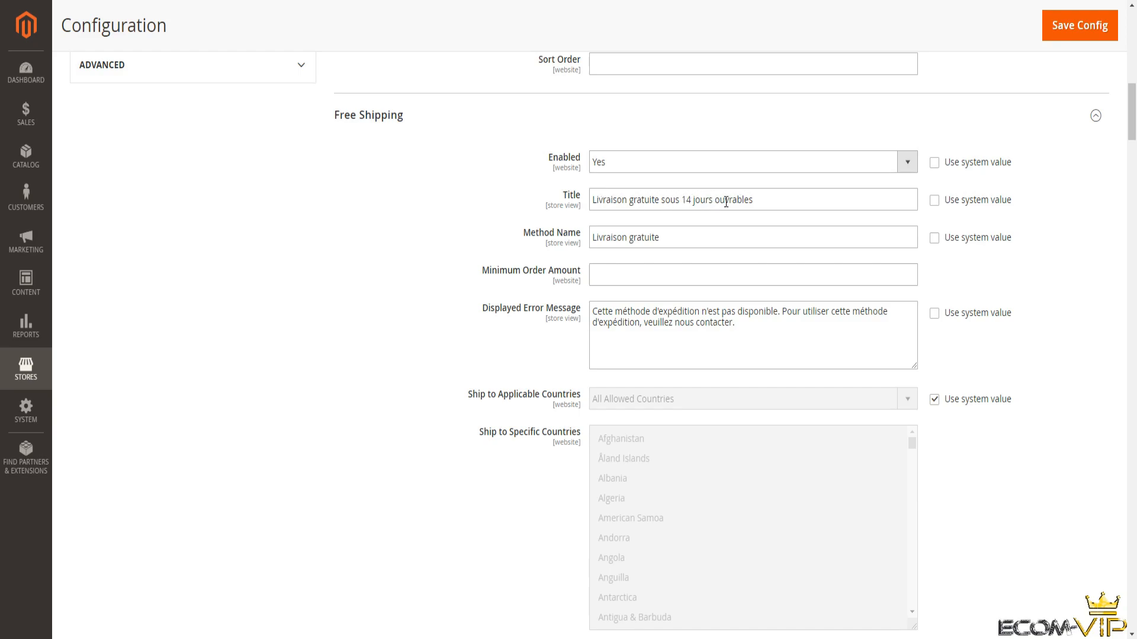
{"action": "left_click", "coordinate": [653, 271]}
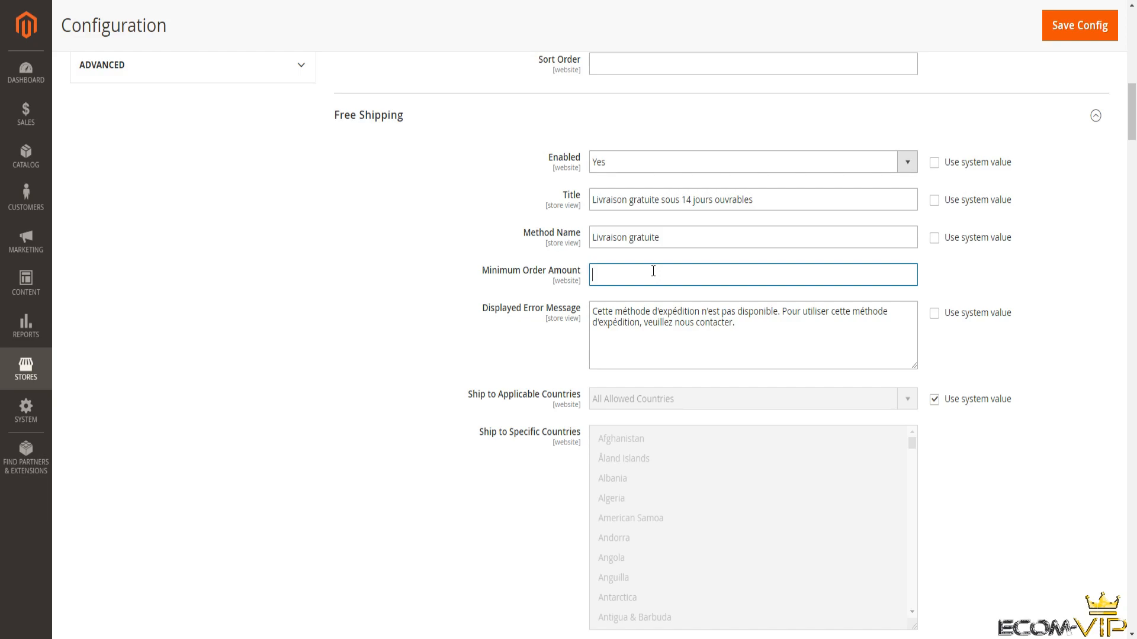
{"action": "scroll", "coordinate": [814, 391], "scroll_direction": "down", "scroll_amount": 3}
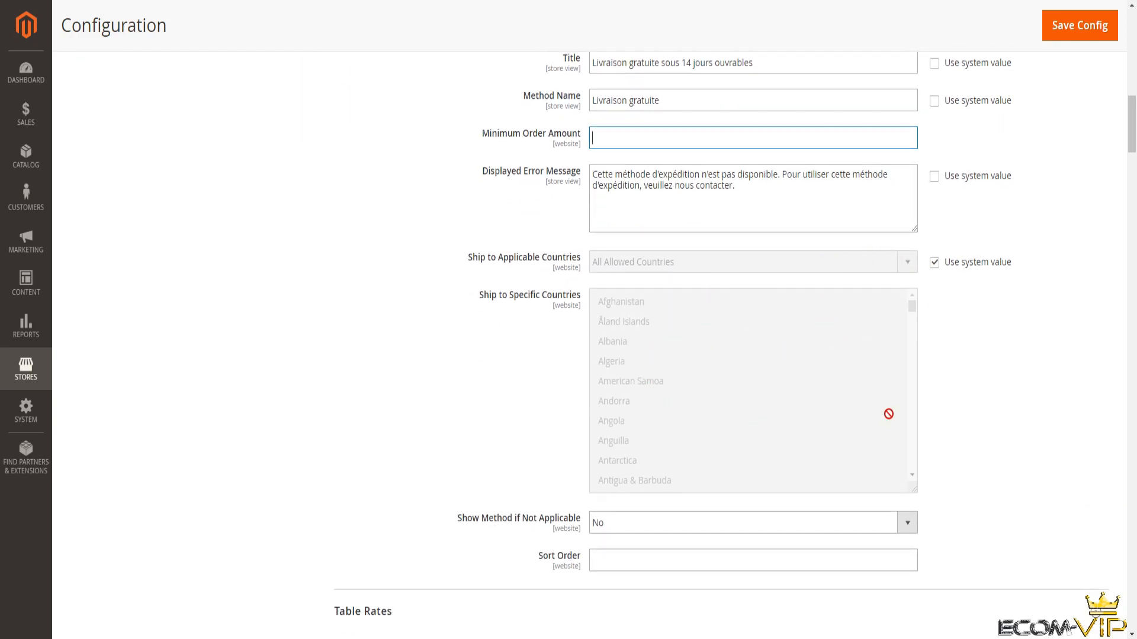
{"action": "scroll", "coordinate": [615, 441], "scroll_direction": "down", "scroll_amount": 4}
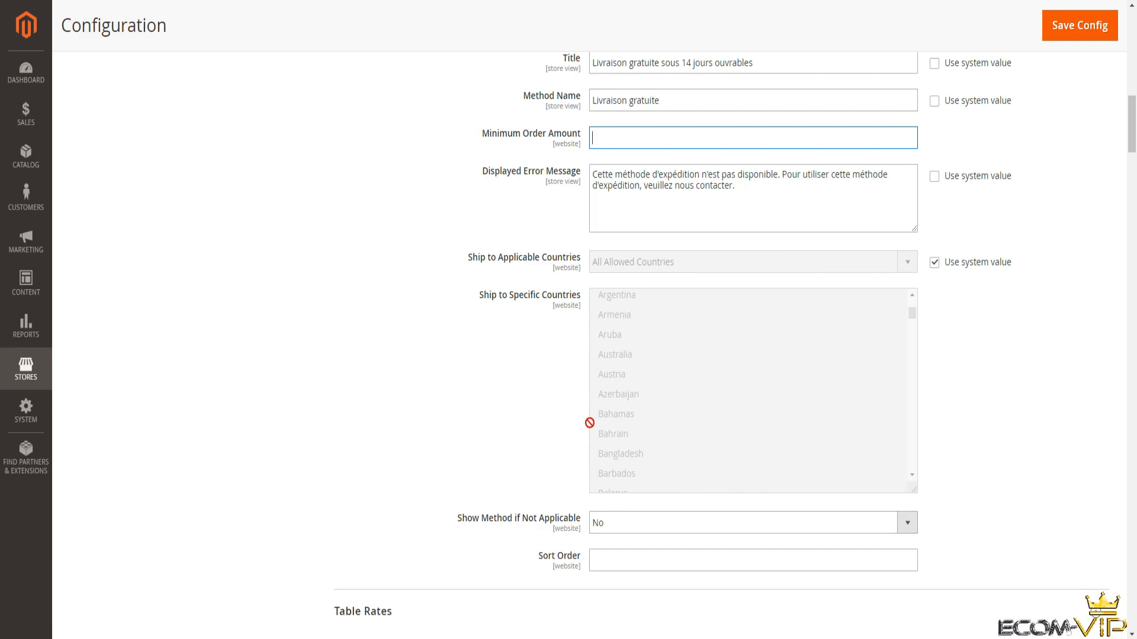
Examine the Table Rates settings and the options available for the rate condition
{"action": "scroll", "coordinate": [490, 414], "scroll_direction": "down", "scroll_amount": 5}
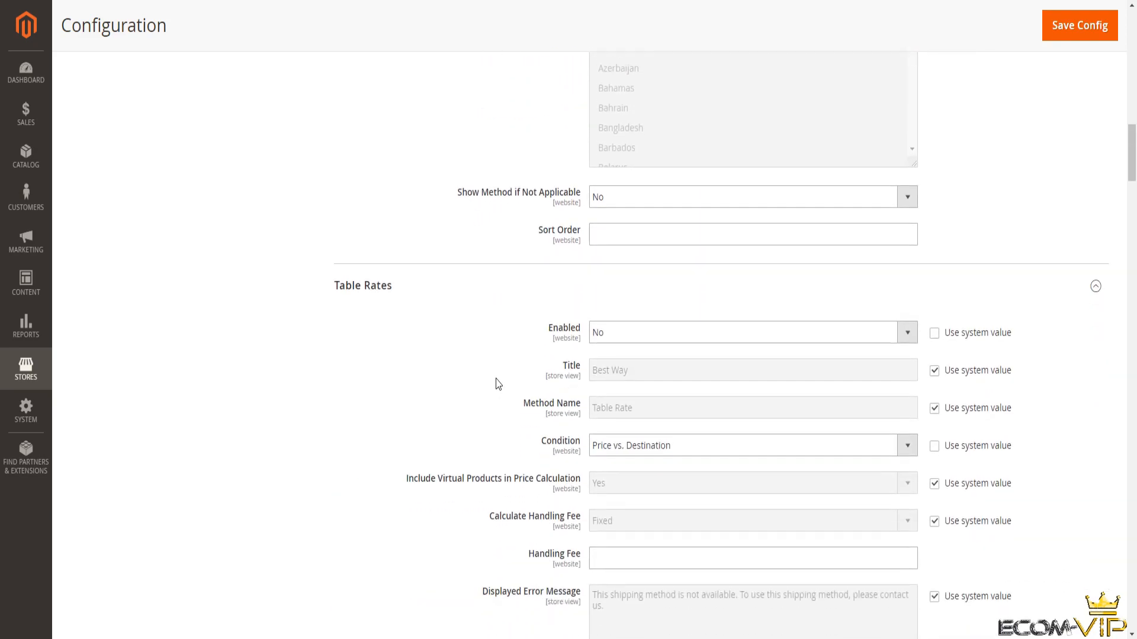
{"action": "scroll", "coordinate": [496, 384], "scroll_direction": "down", "scroll_amount": 3}
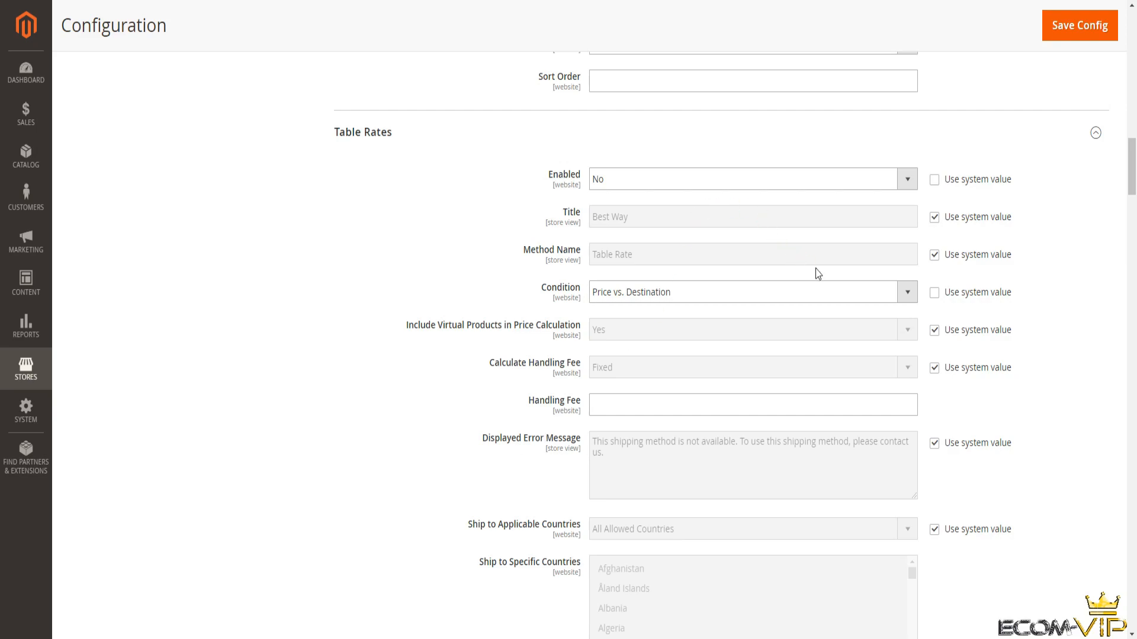
{"action": "left_click", "coordinate": [906, 292]}
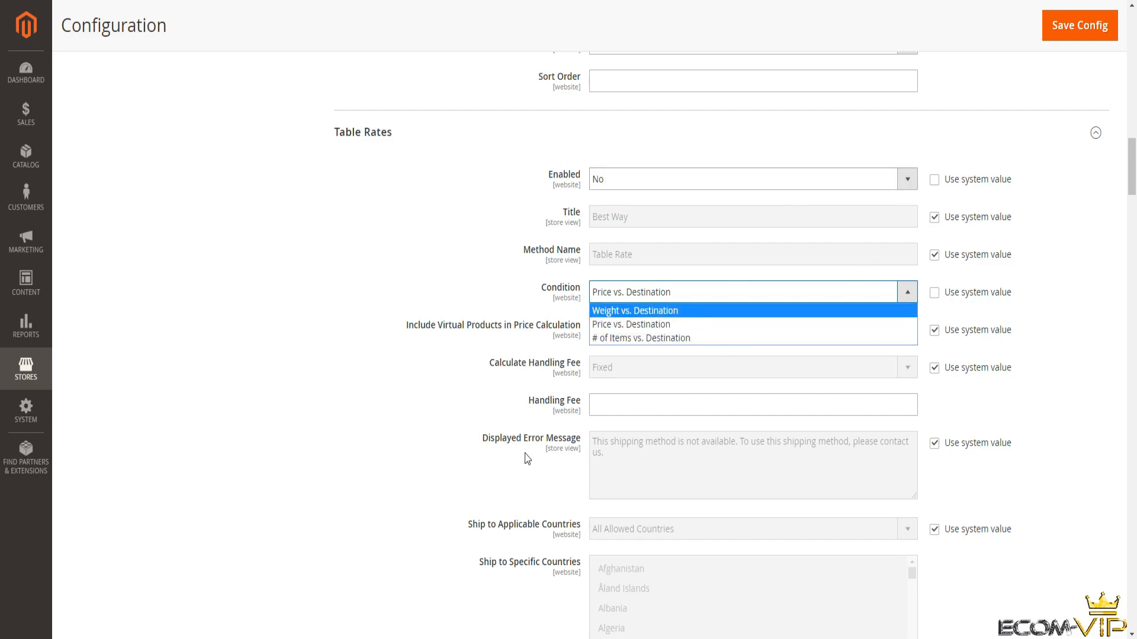
{"action": "scroll", "coordinate": [592, 90], "scroll_direction": "up", "scroll_amount": 3}
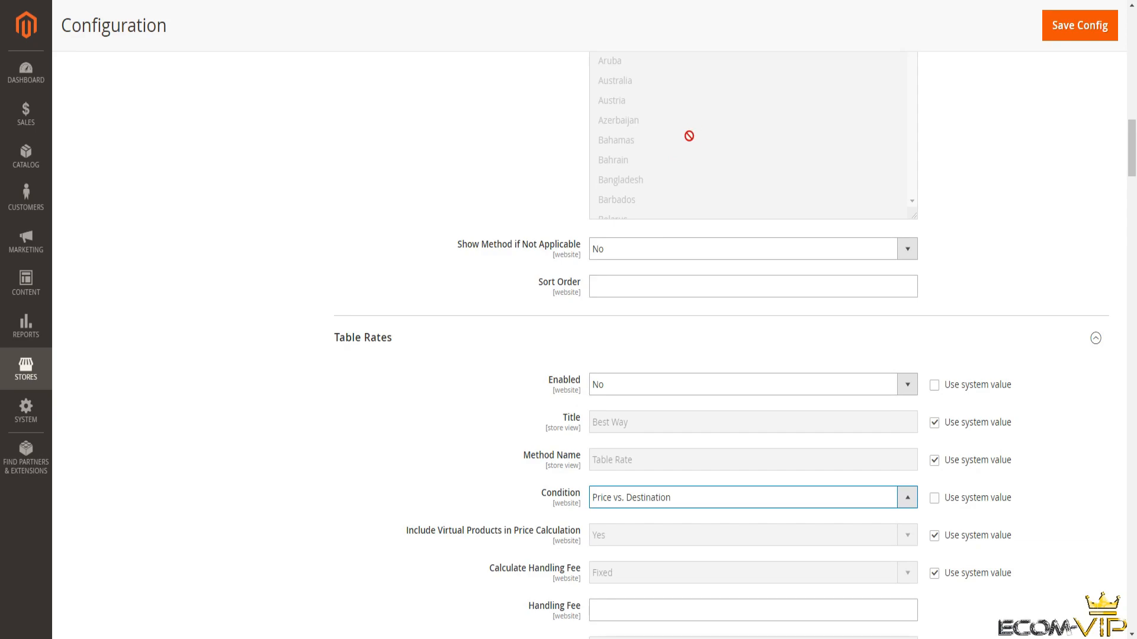
Examine the Magento Shipping settings, including the account and API fields, collection points, countries and checkout view options
{"action": "scroll", "coordinate": [695, 131], "scroll_direction": "down", "scroll_amount": 10}
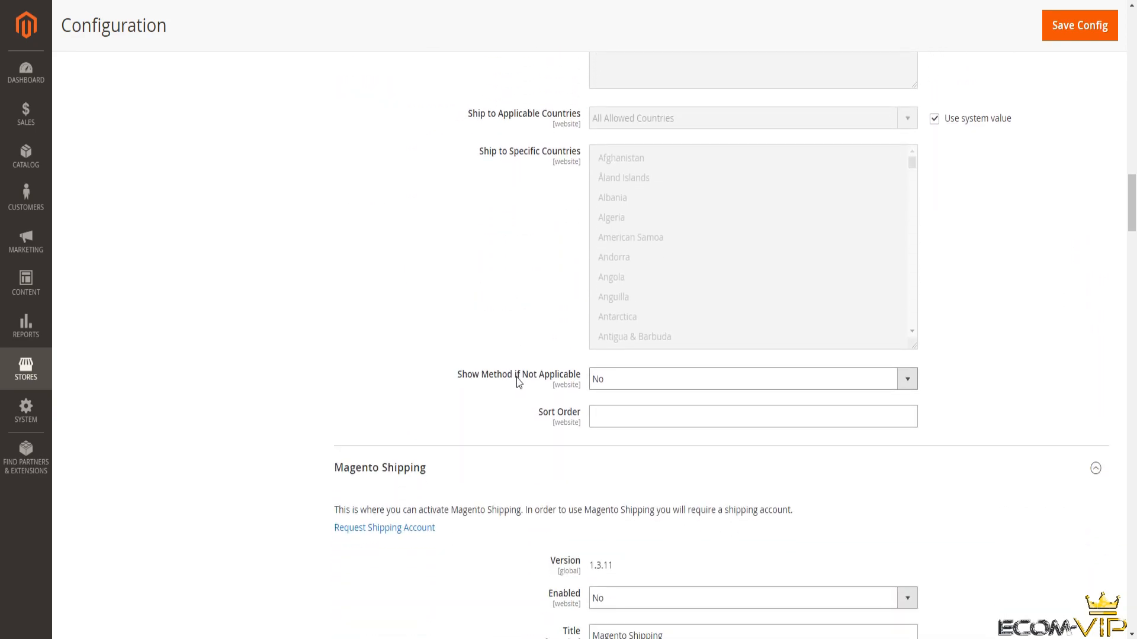
{"action": "scroll", "coordinate": [517, 382], "scroll_direction": "down", "scroll_amount": 6}
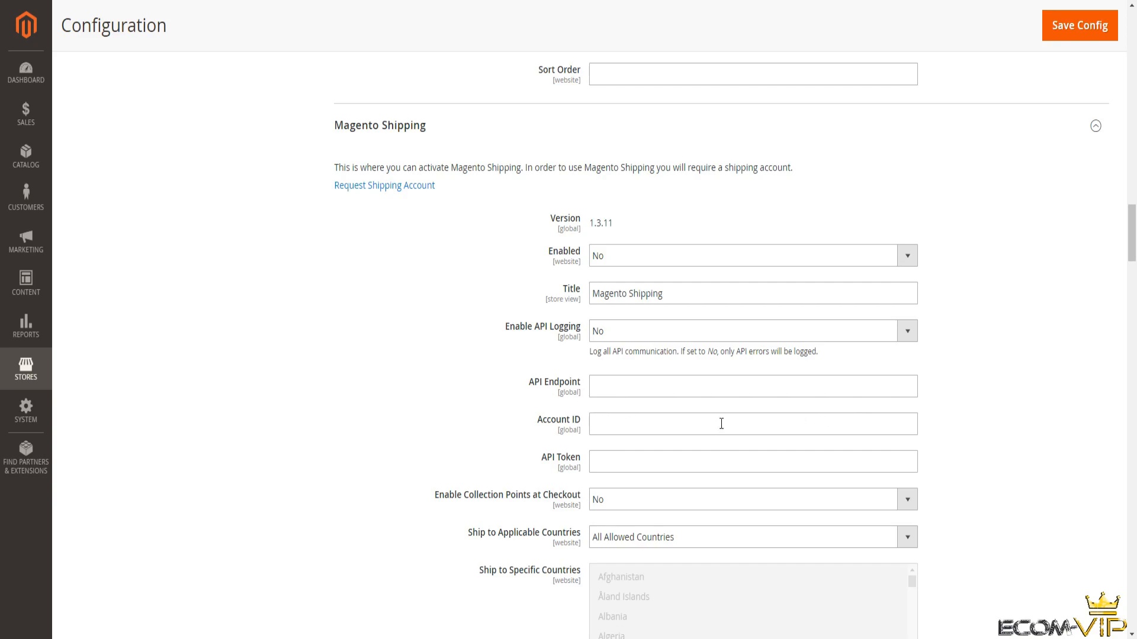
{"action": "scroll", "coordinate": [525, 444], "scroll_direction": "down", "scroll_amount": 3}
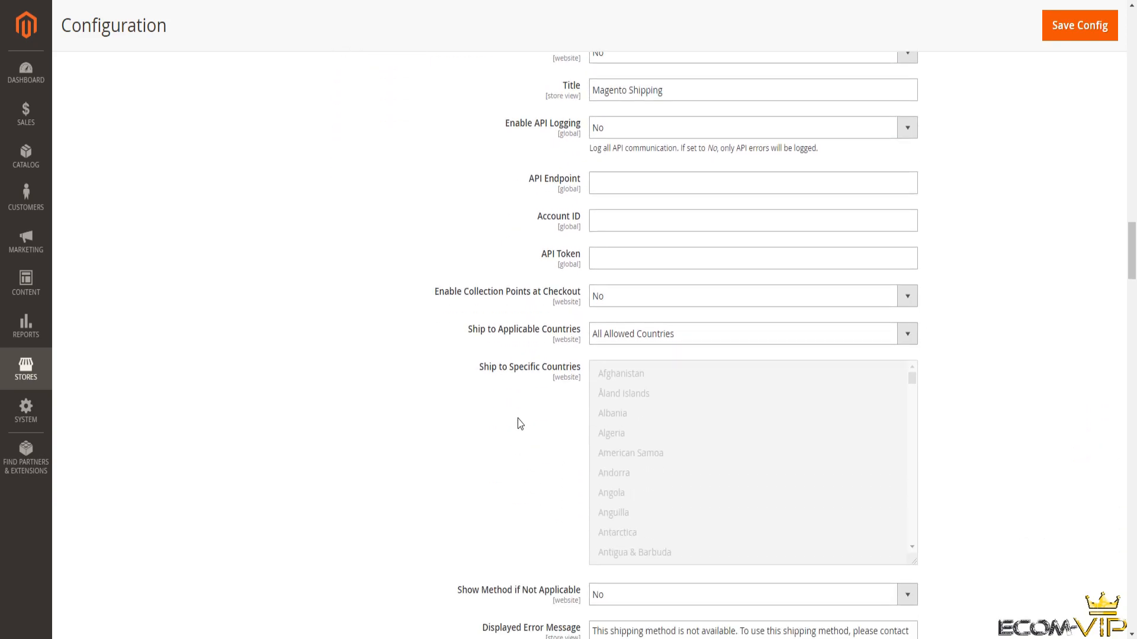
{"action": "scroll", "coordinate": [667, 391], "scroll_direction": "down", "scroll_amount": 5}
{"action": "scroll", "coordinate": [456, 436], "scroll_direction": "down", "scroll_amount": 5}
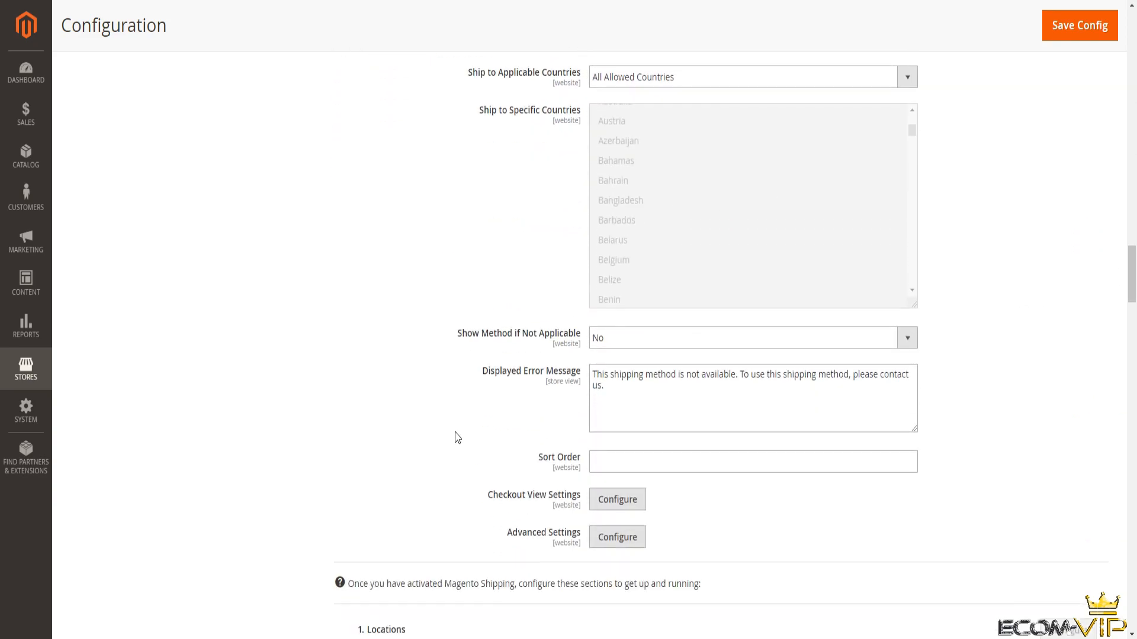
Examine the remaining Magento Shipping settings, its setup sections for locations, carriers and packaging, and the UPS account and package settings
{"action": "scroll", "coordinate": [448, 338], "scroll_direction": "up", "scroll_amount": 7}
{"action": "scroll", "coordinate": [448, 338], "scroll_direction": "down", "scroll_amount": 10}
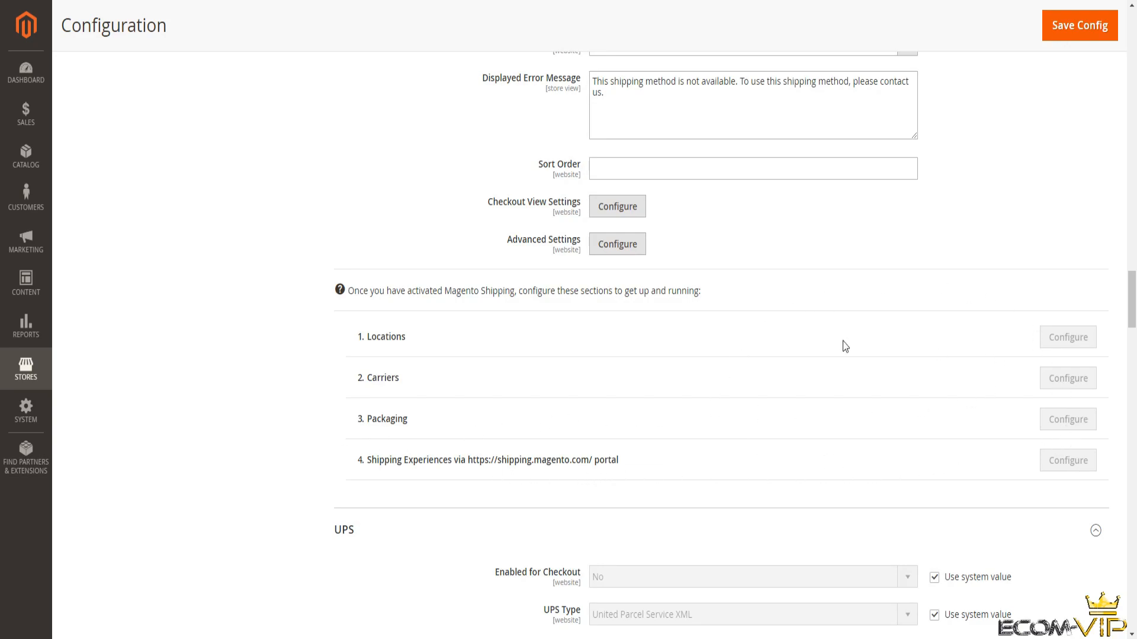
{"action": "scroll", "coordinate": [610, 378], "scroll_direction": "down", "scroll_amount": 5}
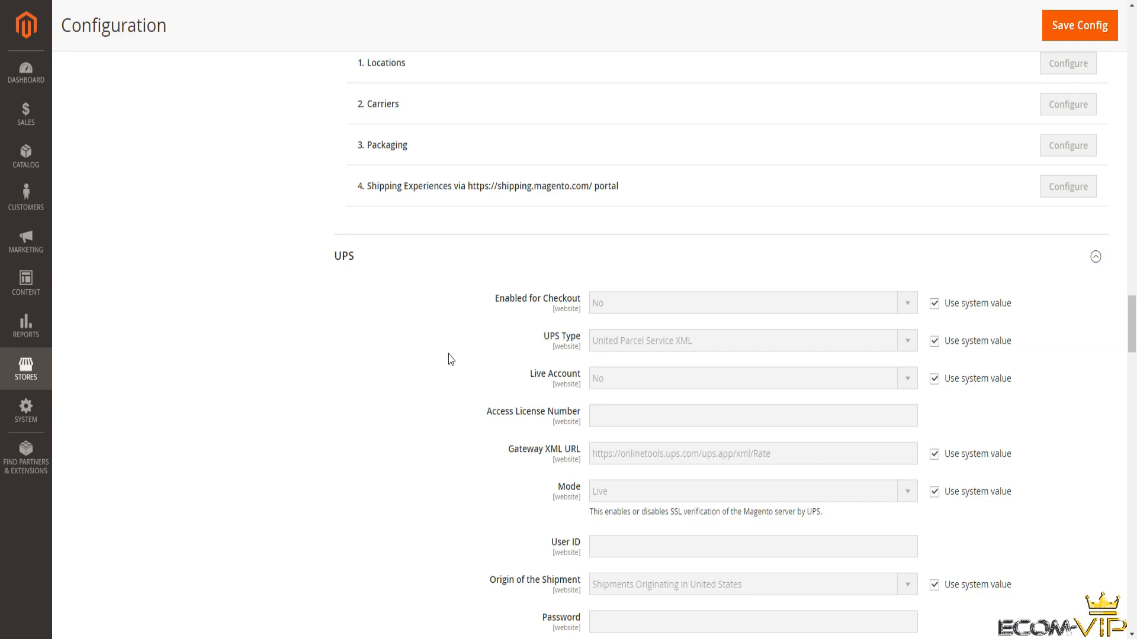
{"action": "scroll", "coordinate": [521, 284], "scroll_direction": "down", "scroll_amount": 20}
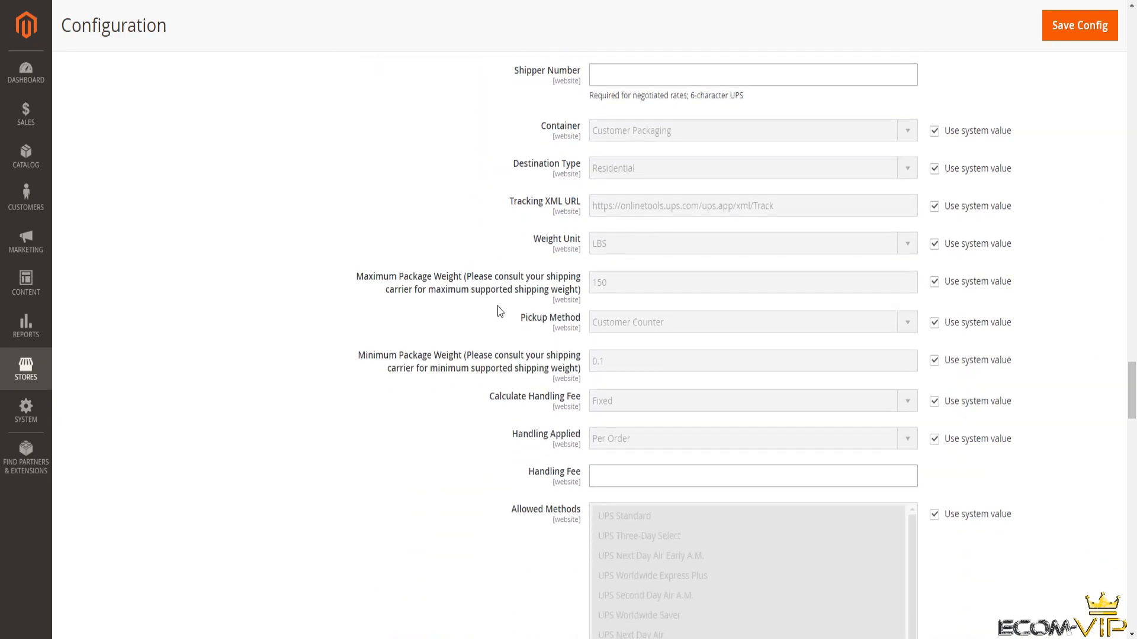
Examine the FedEx settings through to the DHL section, and review the UPS allowed methods and account fields again
{"action": "scroll", "coordinate": [499, 314], "scroll_direction": "down", "scroll_amount": 8}
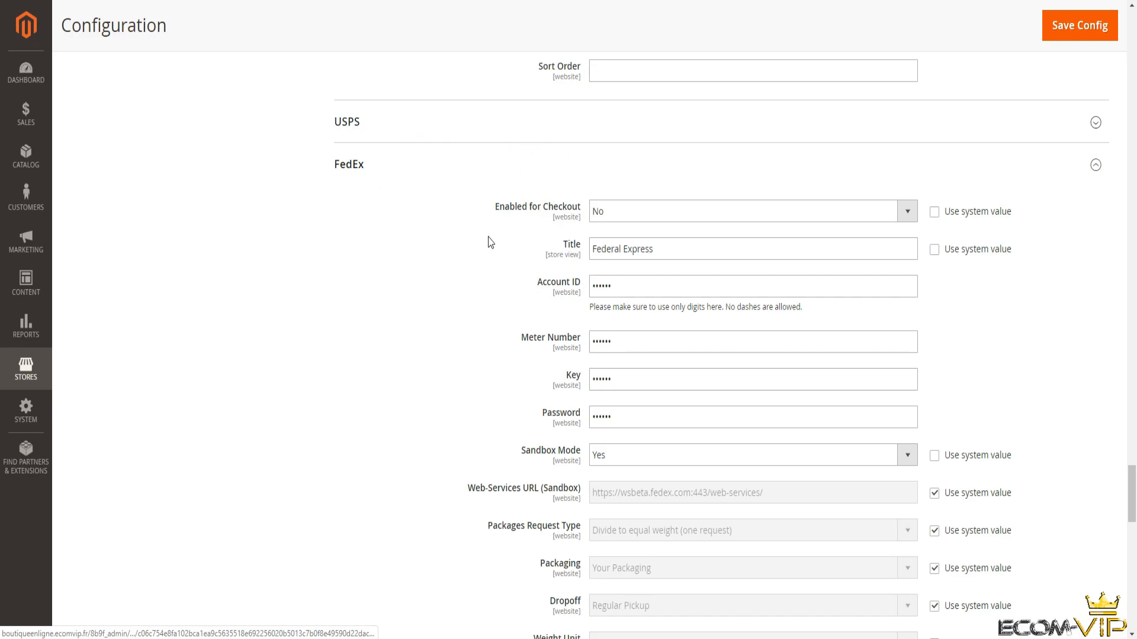
{"action": "scroll", "coordinate": [452, 273], "scroll_direction": "down", "scroll_amount": 10}
{"action": "scroll", "coordinate": [452, 272], "scroll_direction": "down", "scroll_amount": 10}
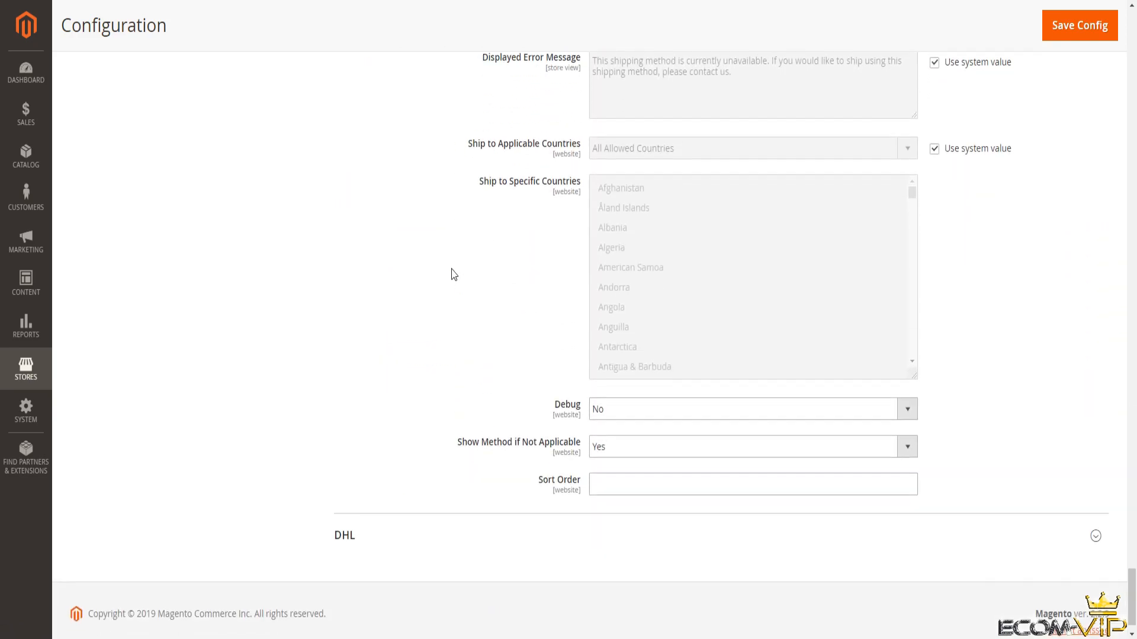
{"action": "scroll", "coordinate": [426, 377], "scroll_direction": "up", "scroll_amount": 18}
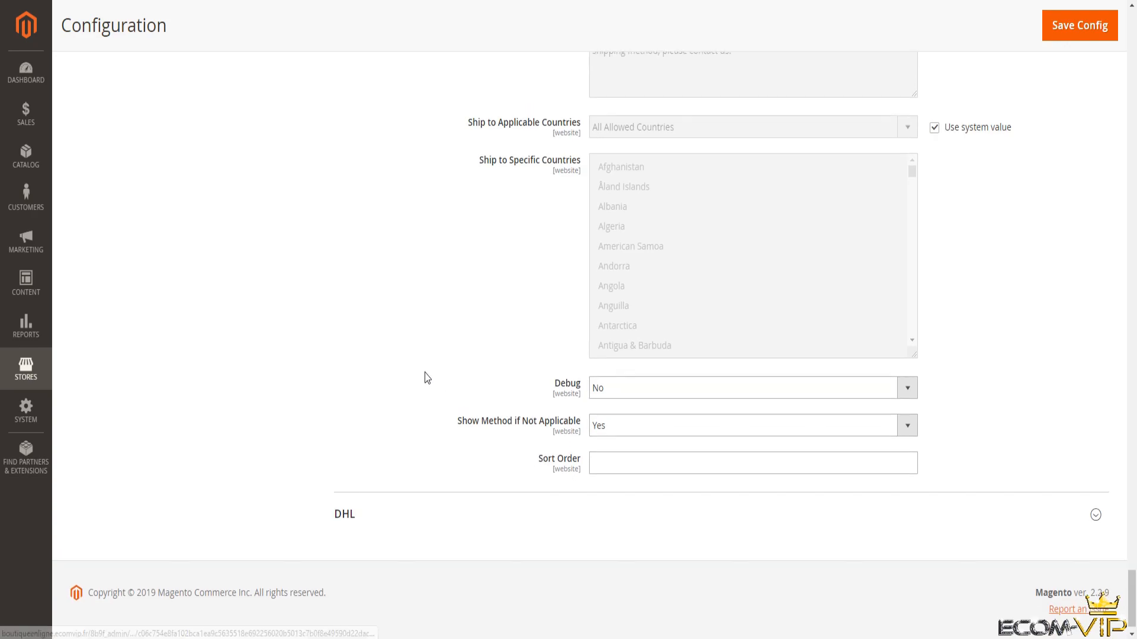
{"action": "scroll", "coordinate": [427, 378], "scroll_direction": "up", "scroll_amount": 7}
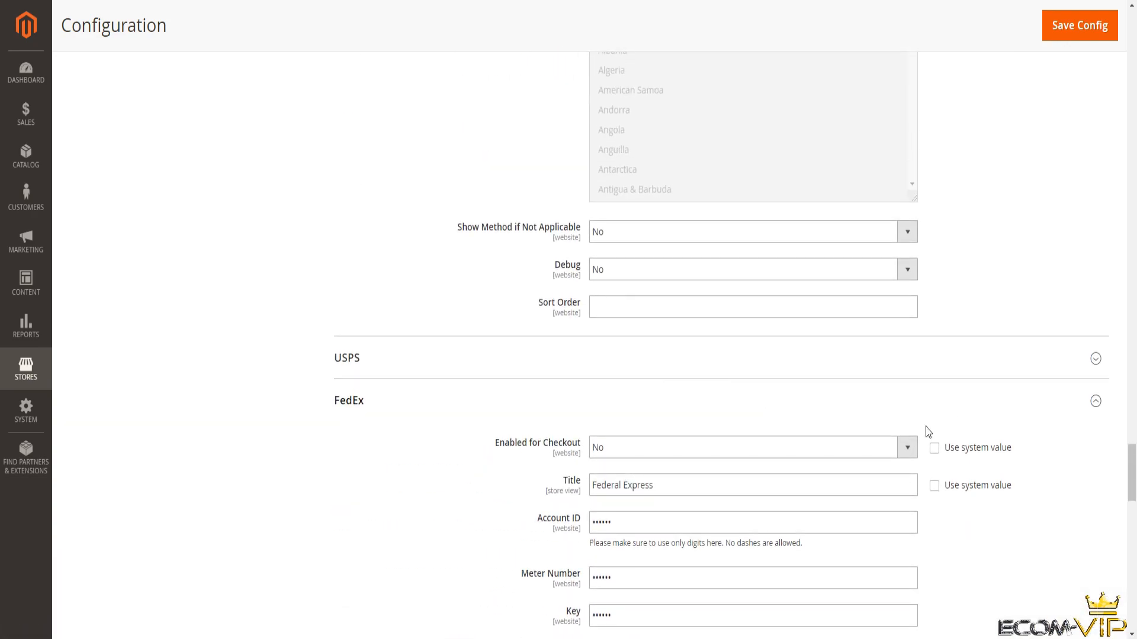
{"action": "scroll", "coordinate": [699, 426], "scroll_direction": "up", "scroll_amount": 20}
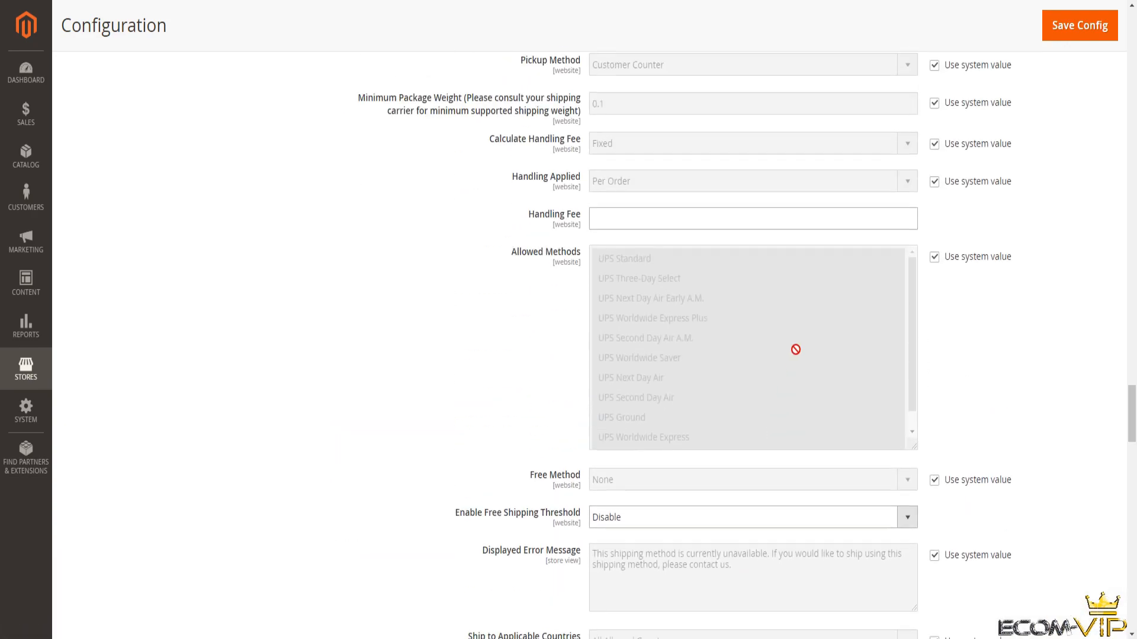
{"action": "scroll", "coordinate": [685, 500], "scroll_direction": "up", "scroll_amount": 5}
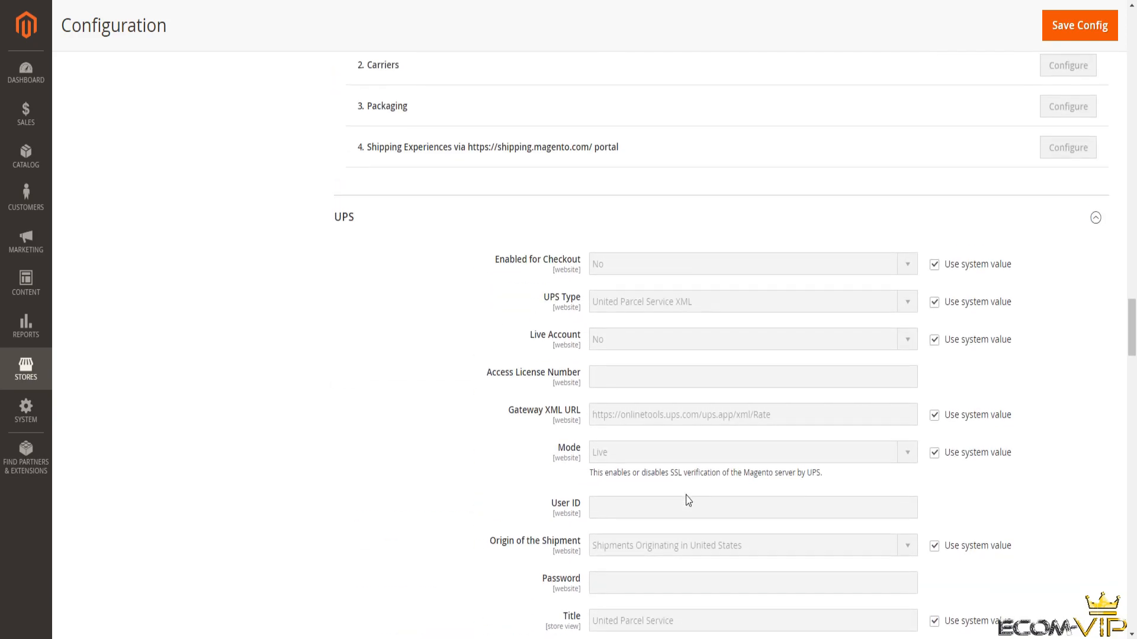
{"action": "scroll", "coordinate": [666, 393], "scroll_direction": "up", "scroll_amount": 6}
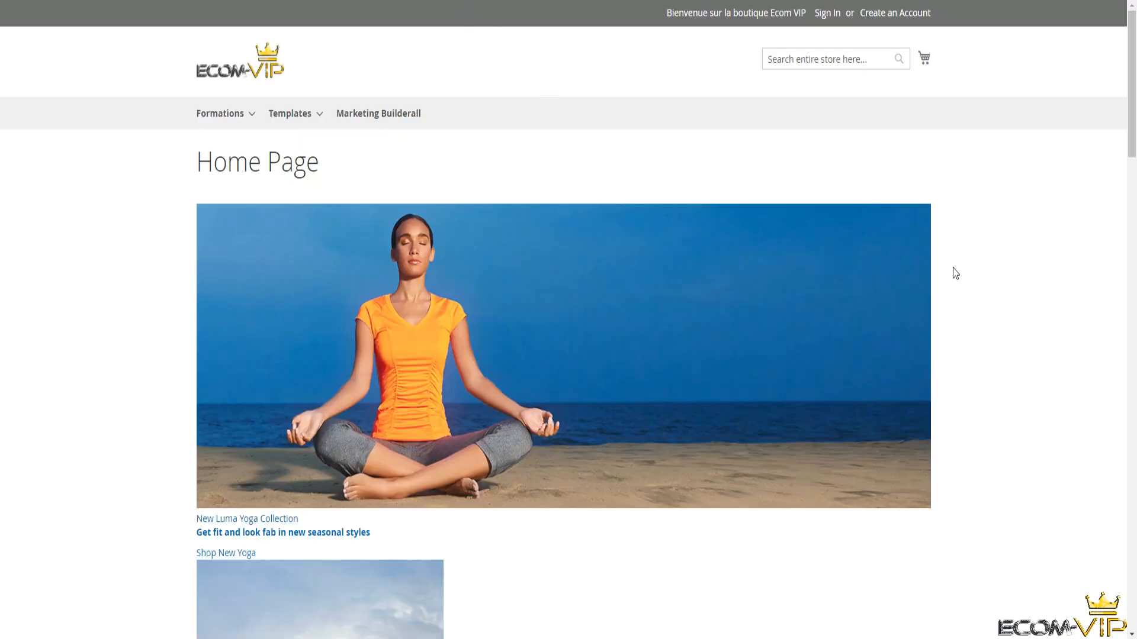
On the storefront, add the "sac voyage" product from the Marketing Builderall category to the cart
{"action": "left_click", "coordinate": [392, 115]}
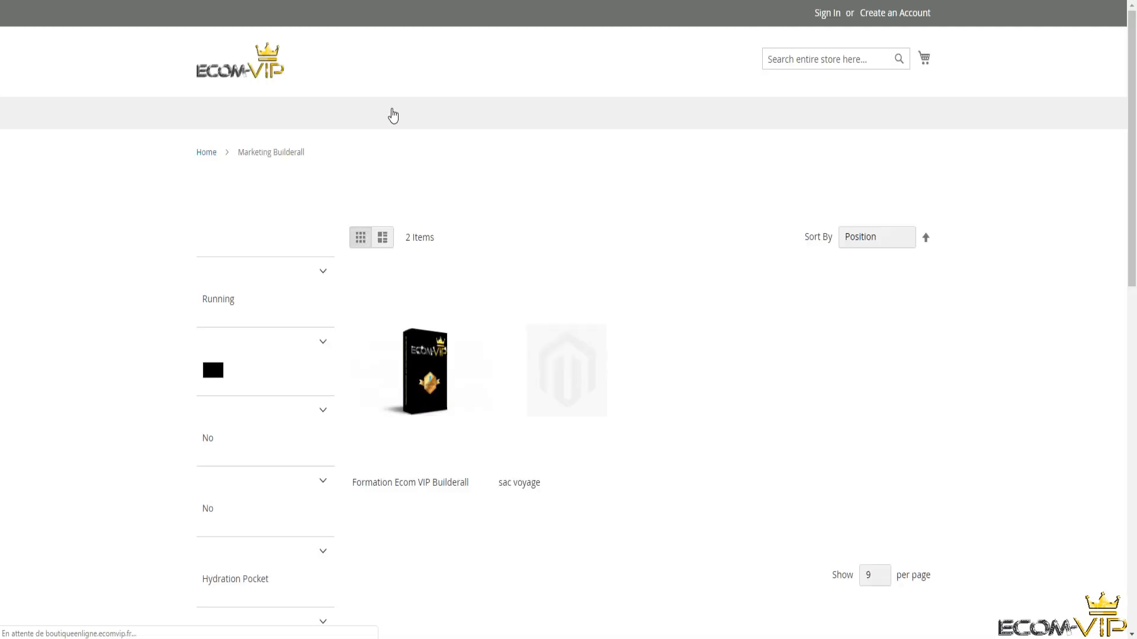
{"action": "mouse_move", "coordinate": [571, 484]}
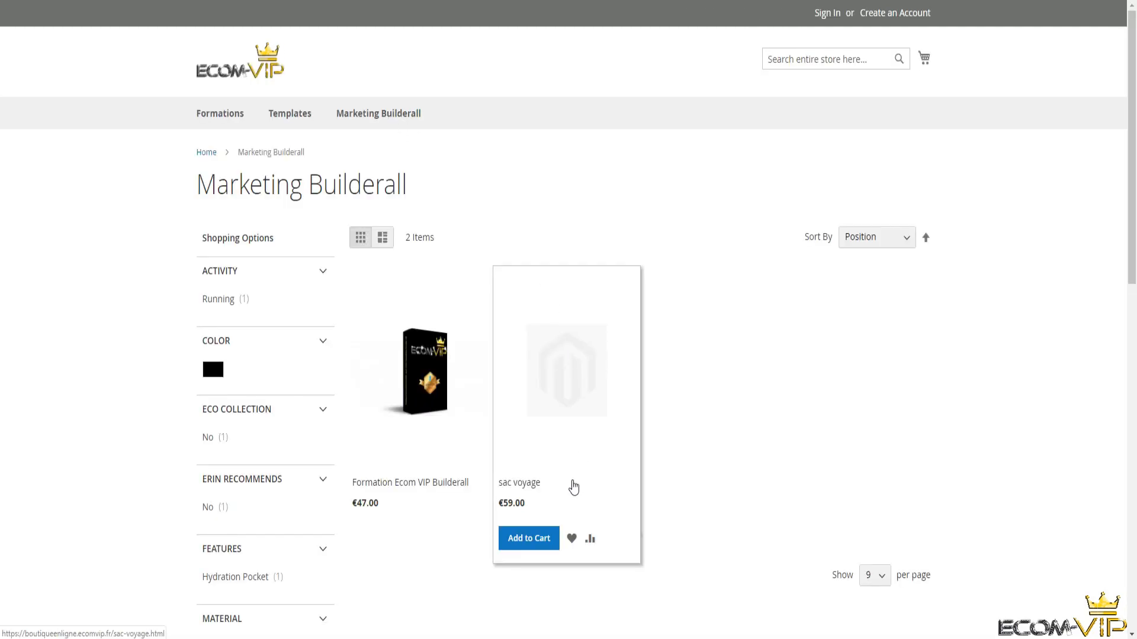
{"action": "left_click", "coordinate": [534, 552]}
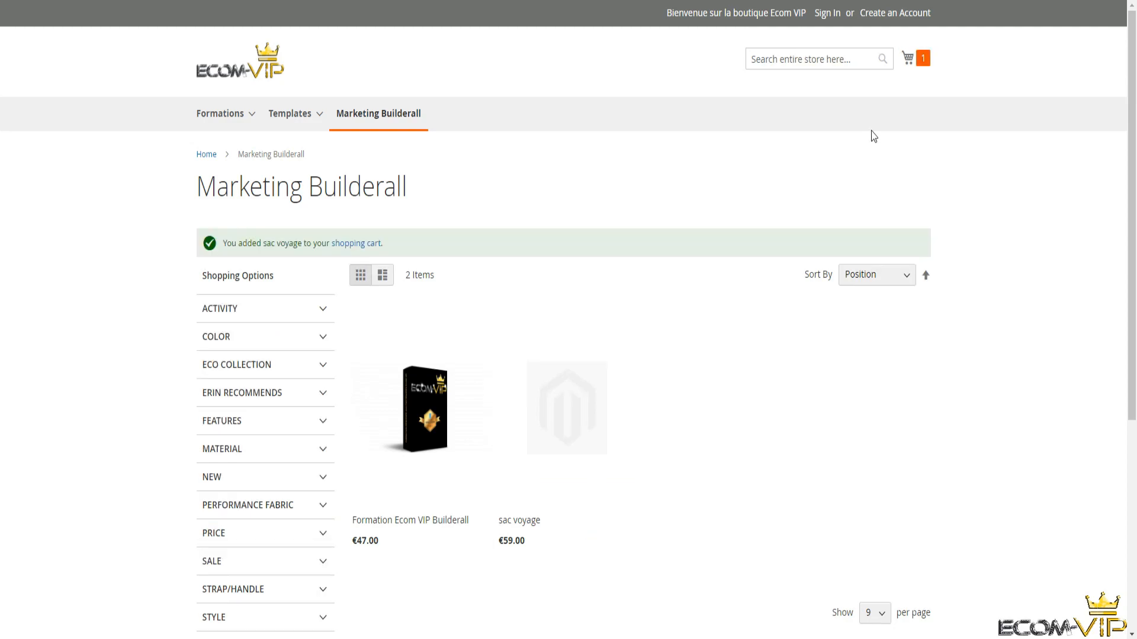
Open the cart summary and proceed to checkout with the "sac voyage" product
{"action": "left_click", "coordinate": [909, 59]}
{"action": "key", "text": "Return"}
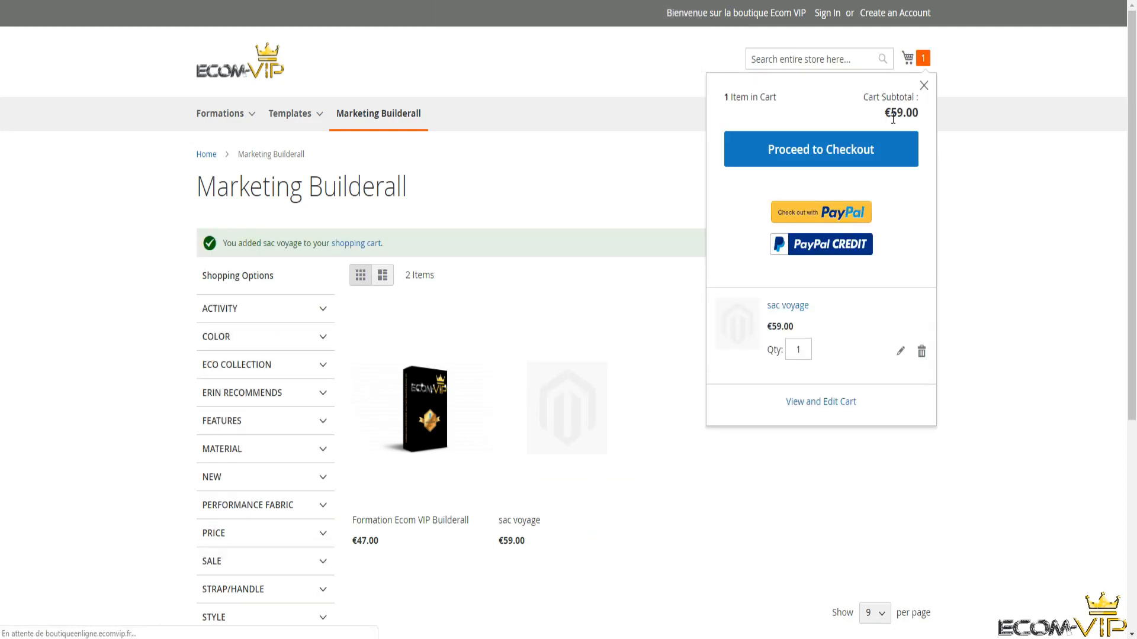
{"action": "left_click", "coordinate": [860, 163]}
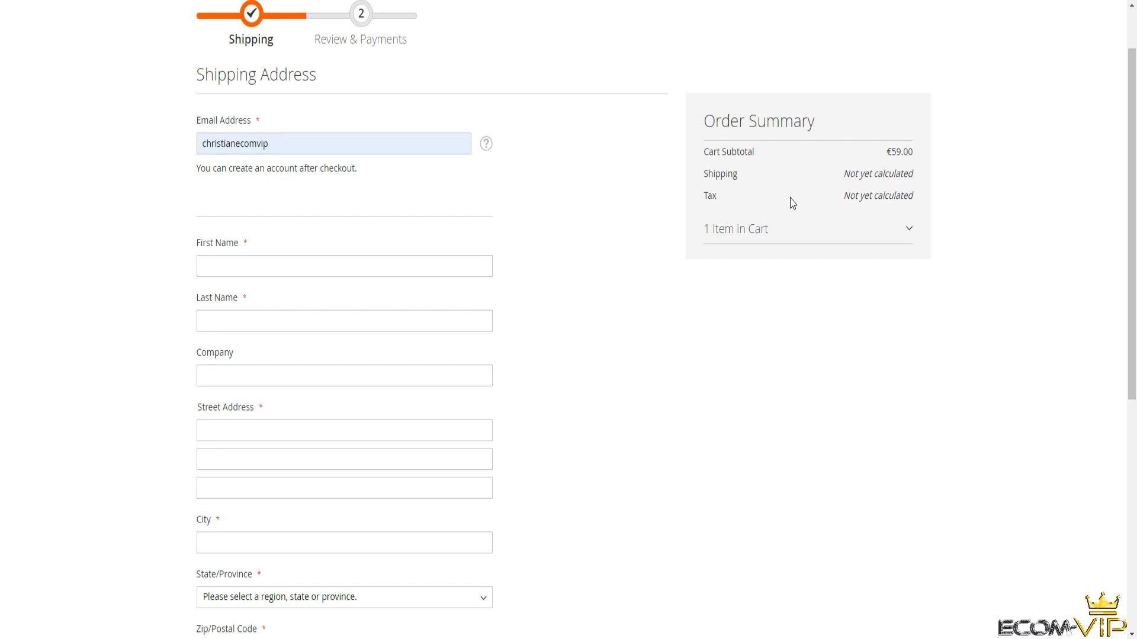
Review the checkout's address form and shipping methods, and select "Livraison rapide" at €4.90
{"action": "scroll", "coordinate": [606, 296], "scroll_direction": "down", "scroll_amount": 5}
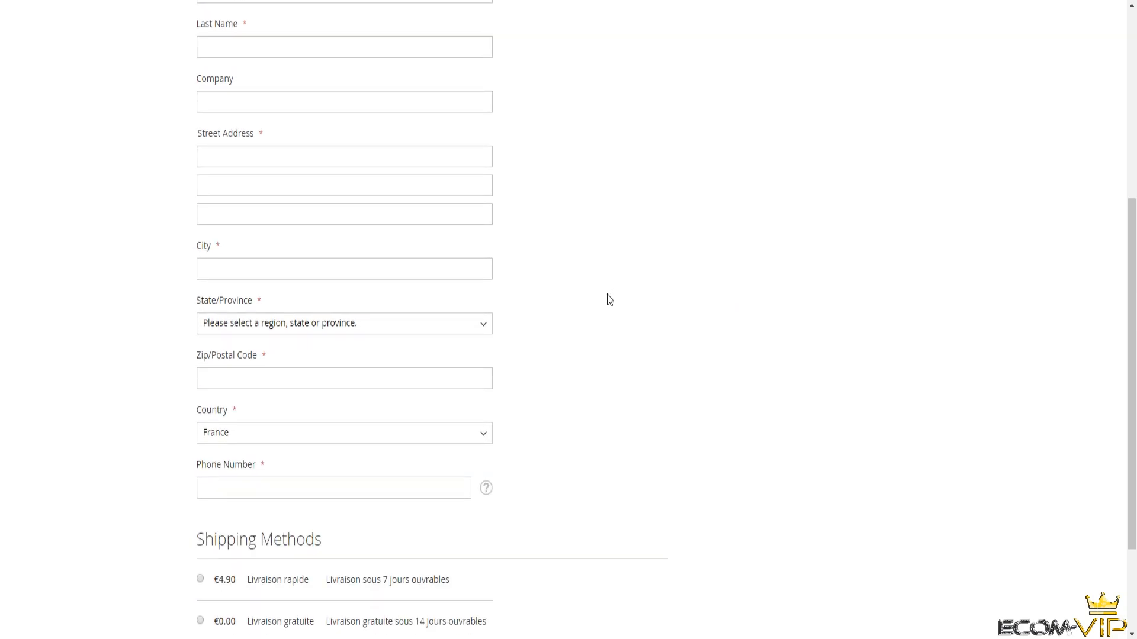
{"action": "scroll", "coordinate": [609, 300], "scroll_direction": "down", "scroll_amount": 3}
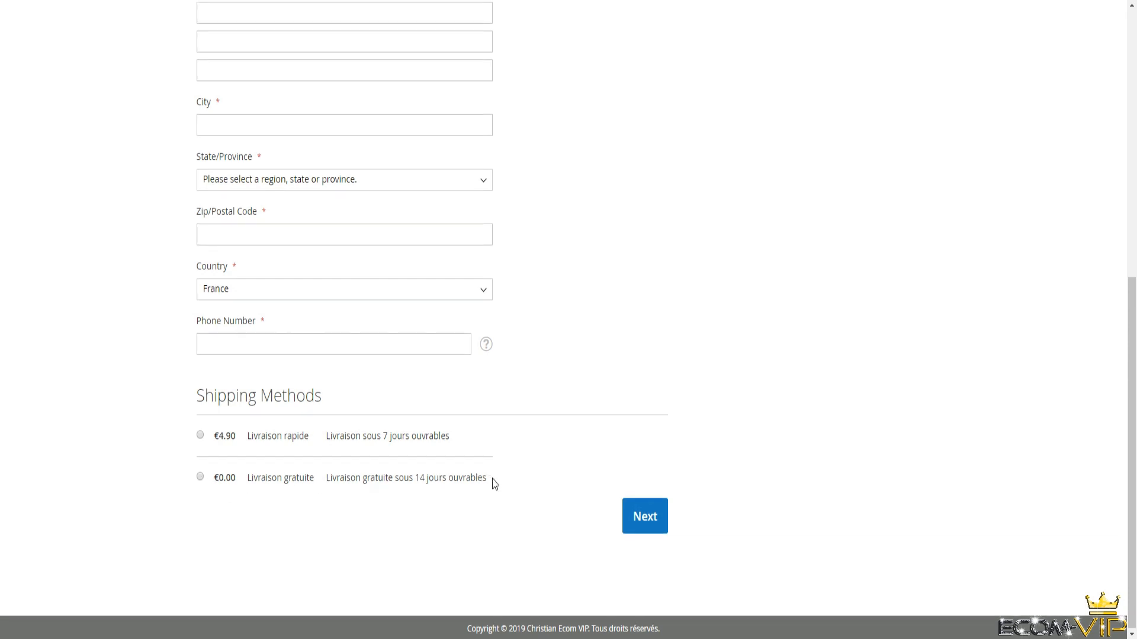
{"action": "scroll", "coordinate": [494, 484], "scroll_direction": "up", "scroll_amount": 8}
{"action": "scroll", "coordinate": [549, 437], "scroll_direction": "down", "scroll_amount": 8}
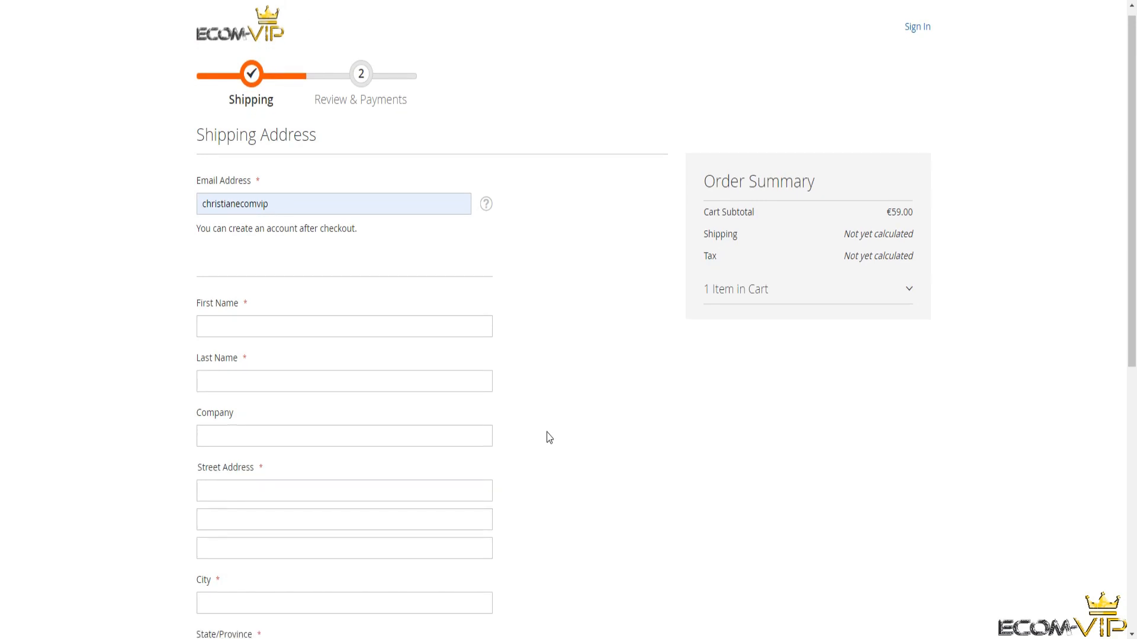
{"action": "left_click", "coordinate": [200, 434]}
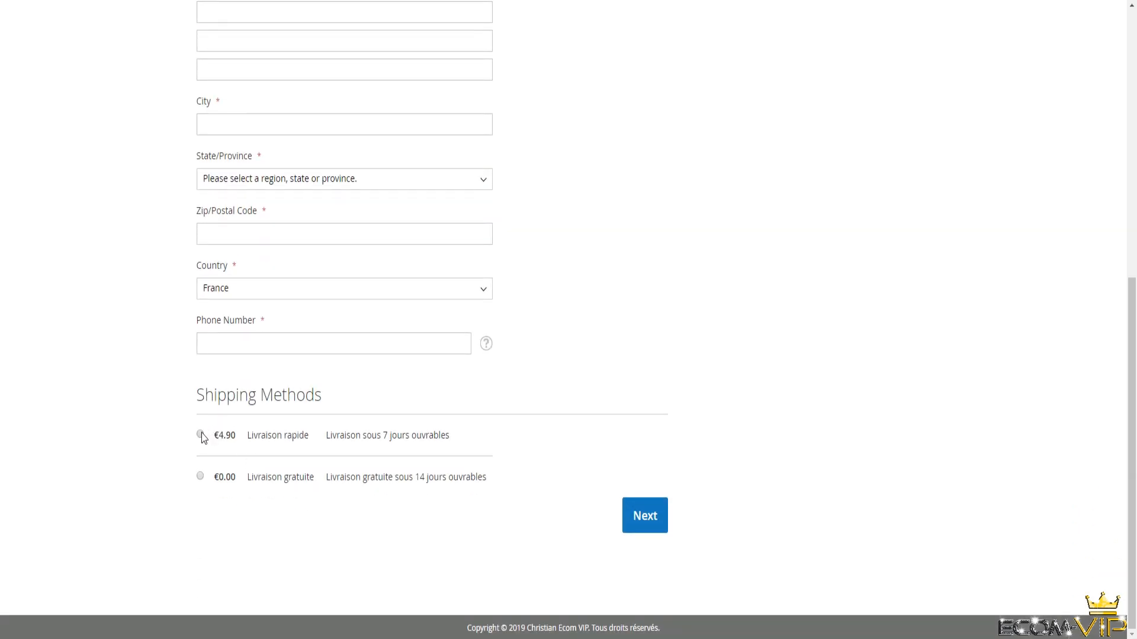
{"action": "scroll", "coordinate": [609, 377], "scroll_direction": "up", "scroll_amount": 8}
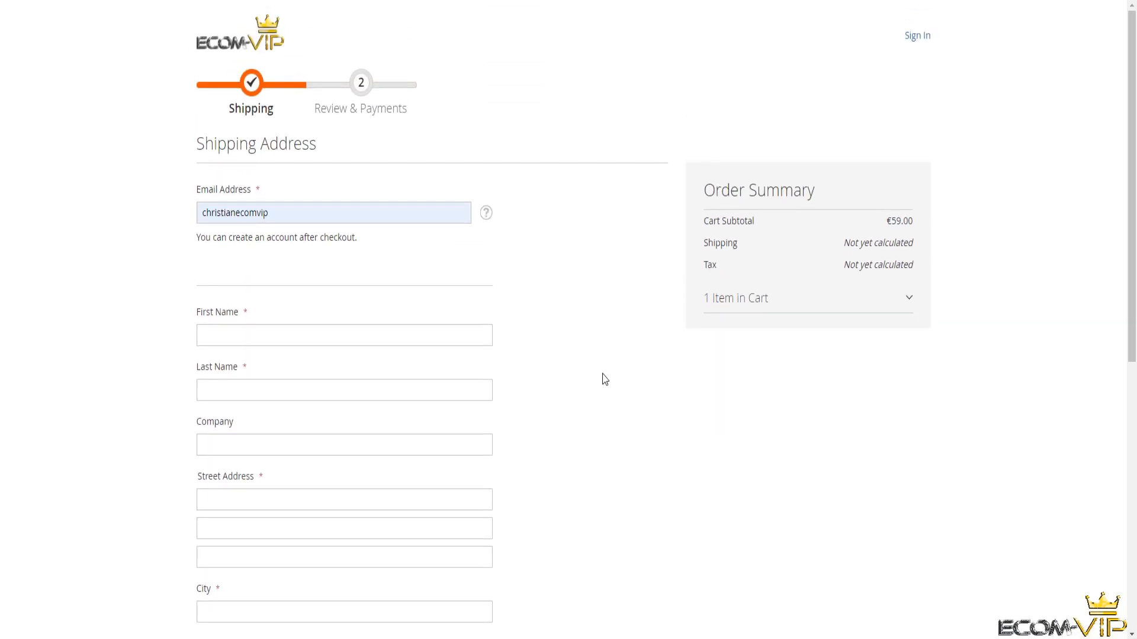
{"action": "scroll", "coordinate": [607, 378], "scroll_direction": "down", "scroll_amount": 8}
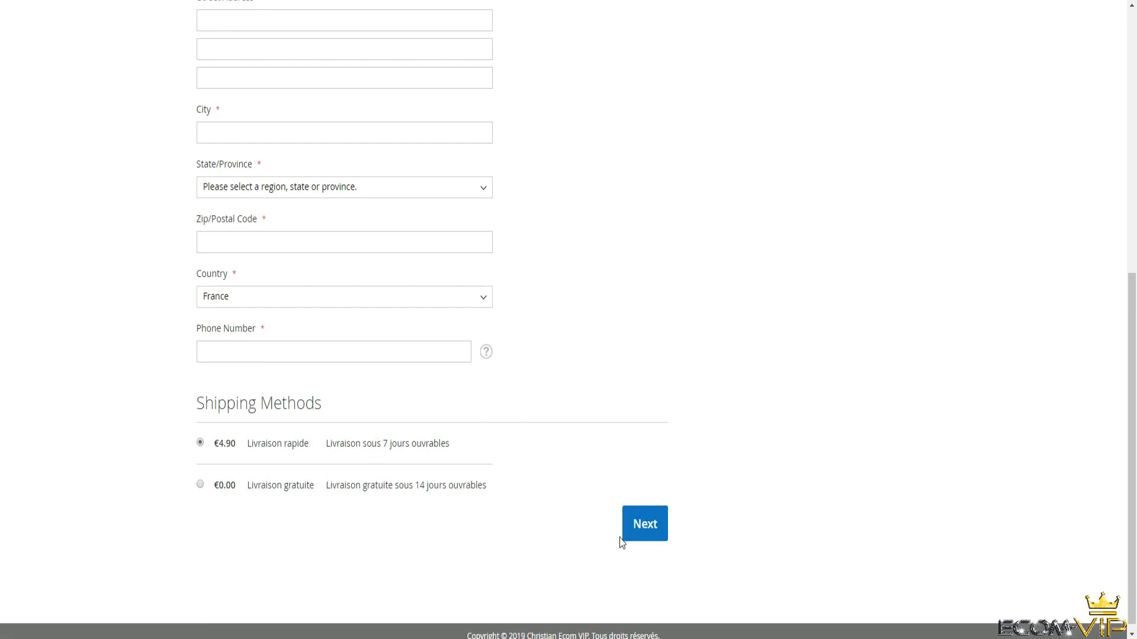